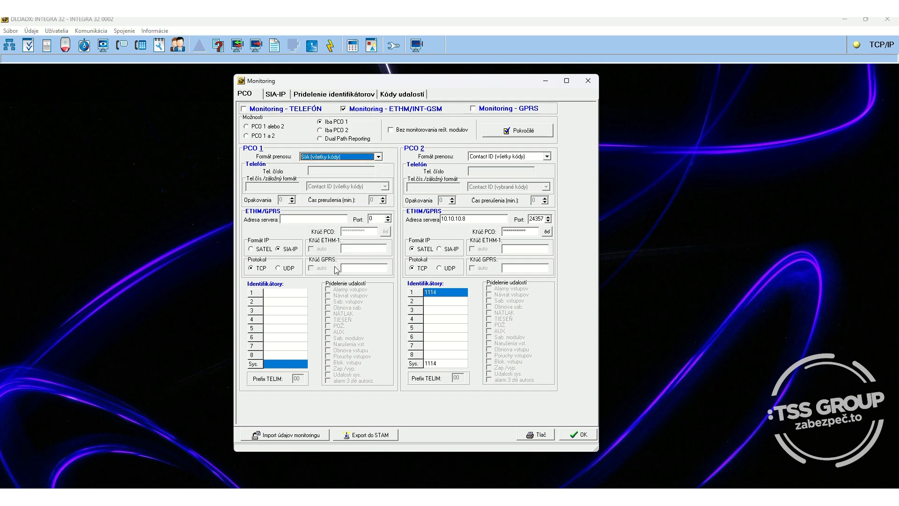
# Set PCO 1's server address to 10.10.8.53 with port 6666, and set identifiers 1 and Sys. to 2244.
pyautogui.click(296, 219)
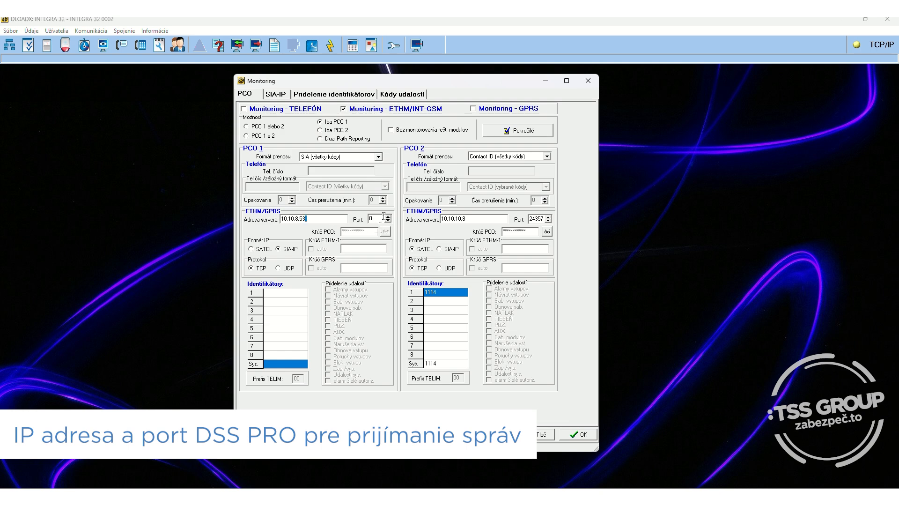
pyautogui.write('6666')
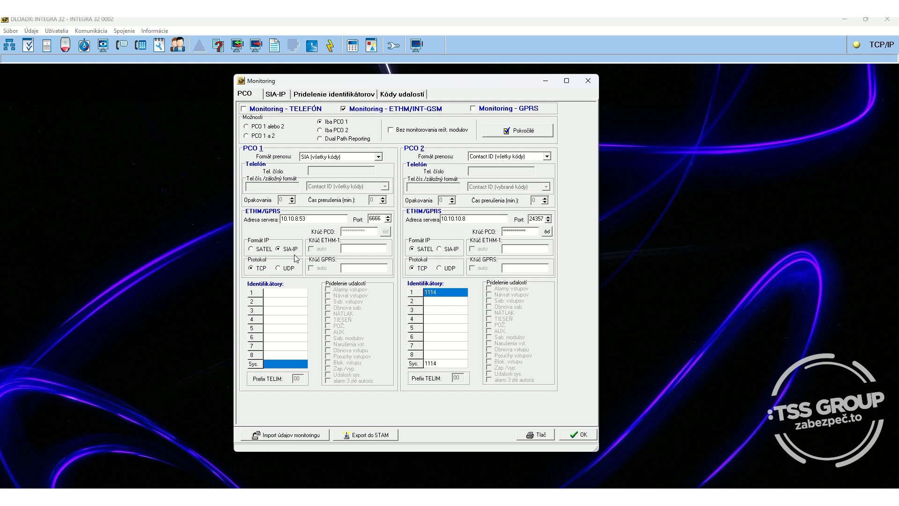
pyautogui.click(283, 293)
pyautogui.write('2244')
pyautogui.click(292, 366)
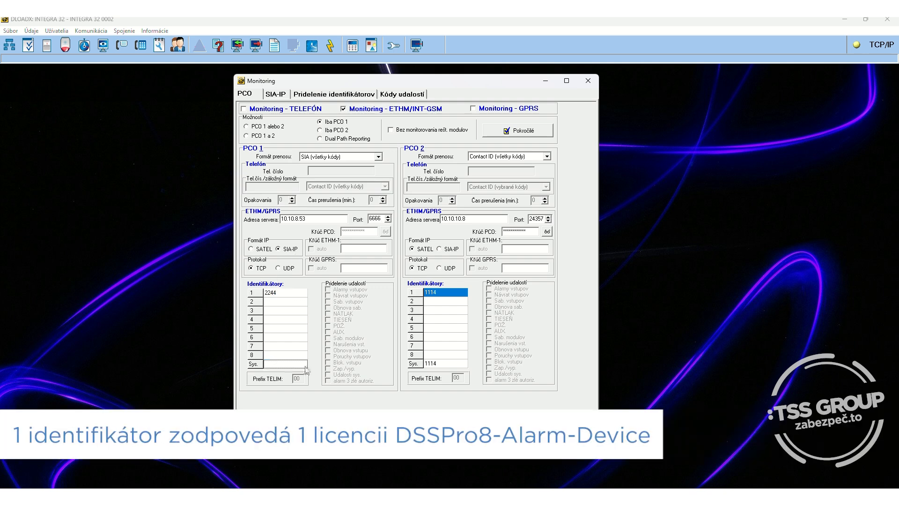
pyautogui.write('2244')
# Review PCO 1's SIA-IP settings and the group identifier assignment, then accept the monitoring settings and write them to the control panel.
pyautogui.click(279, 94)
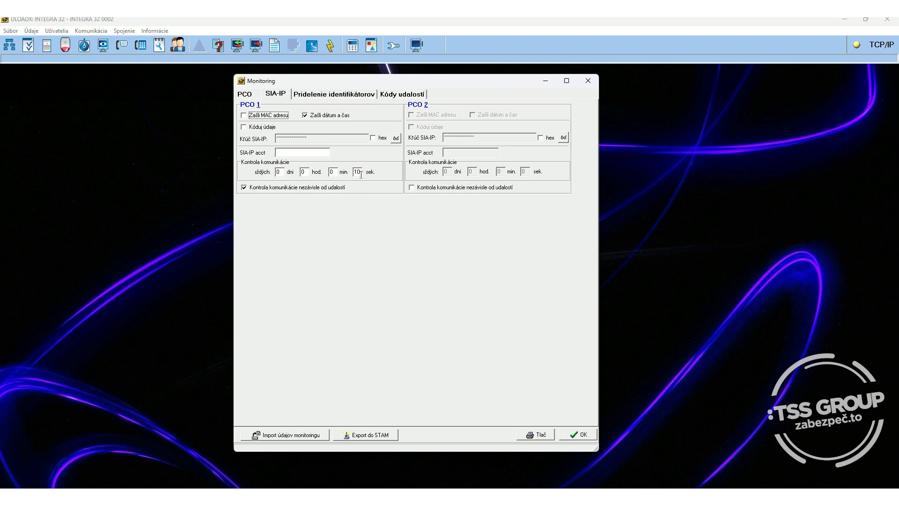
pyautogui.click(329, 95)
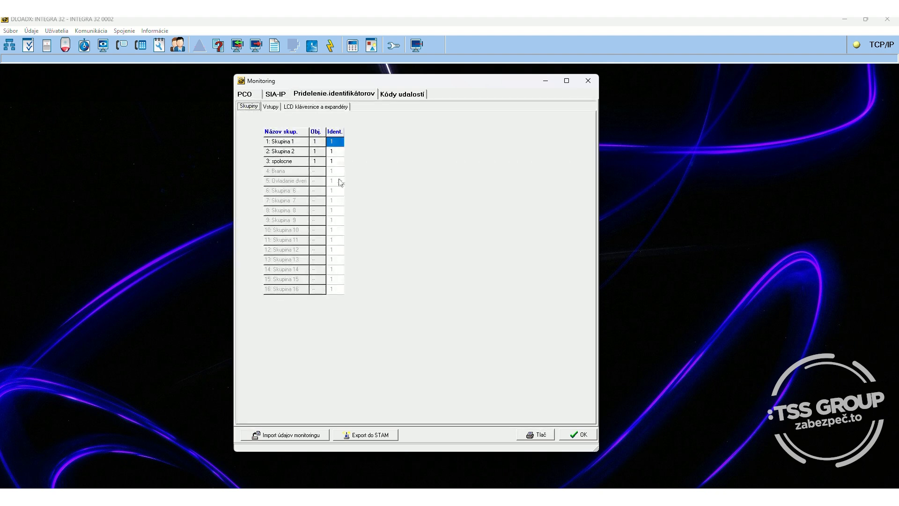
pyautogui.click(581, 434)
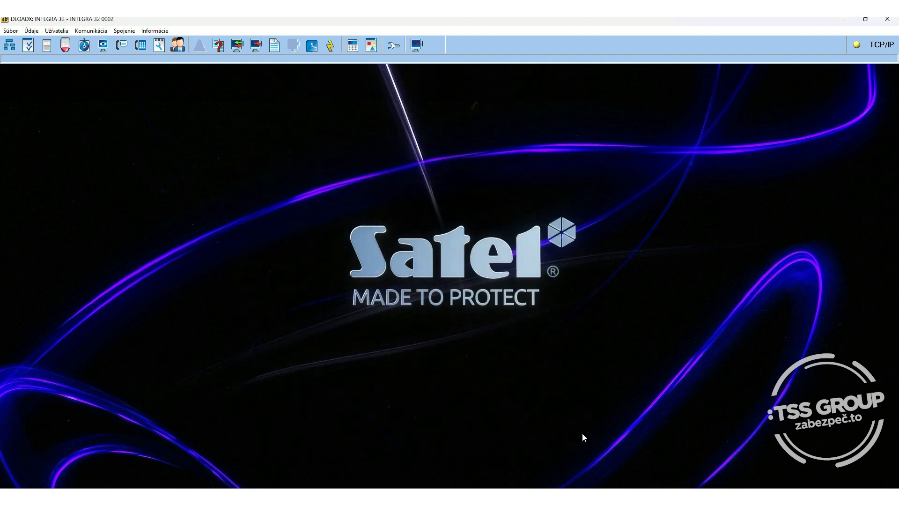
pyautogui.click(256, 45)
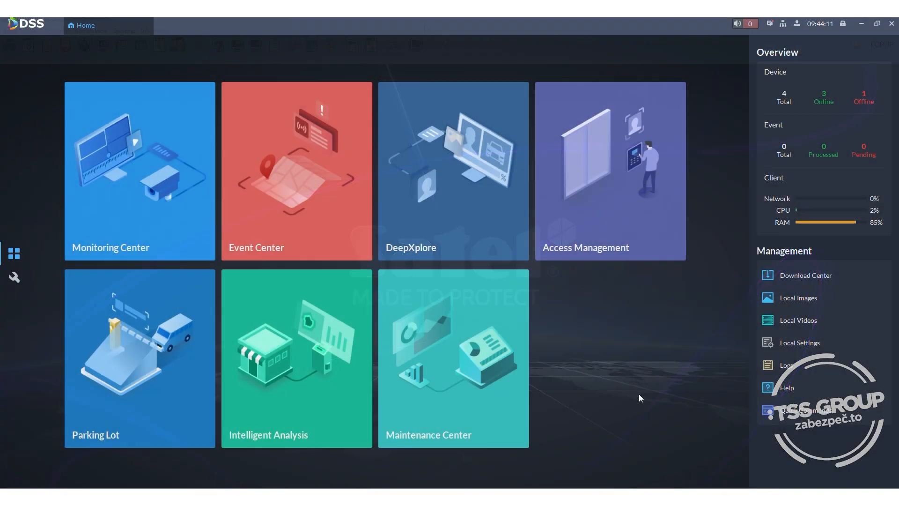
# Switch to DSS and start adding a device with Auto Registration mode and the SIA (DCS) access protocol.
pyautogui.click(18, 284)
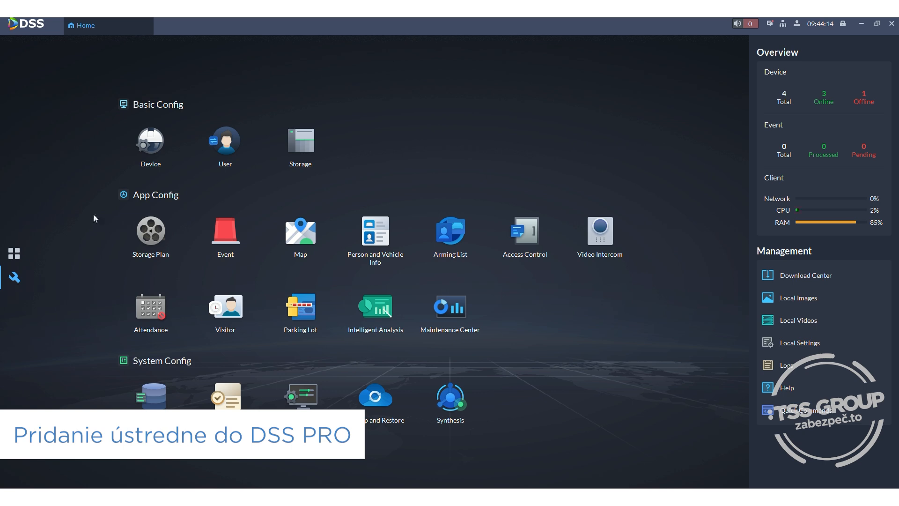
pyautogui.click(156, 144)
pyautogui.click(188, 72)
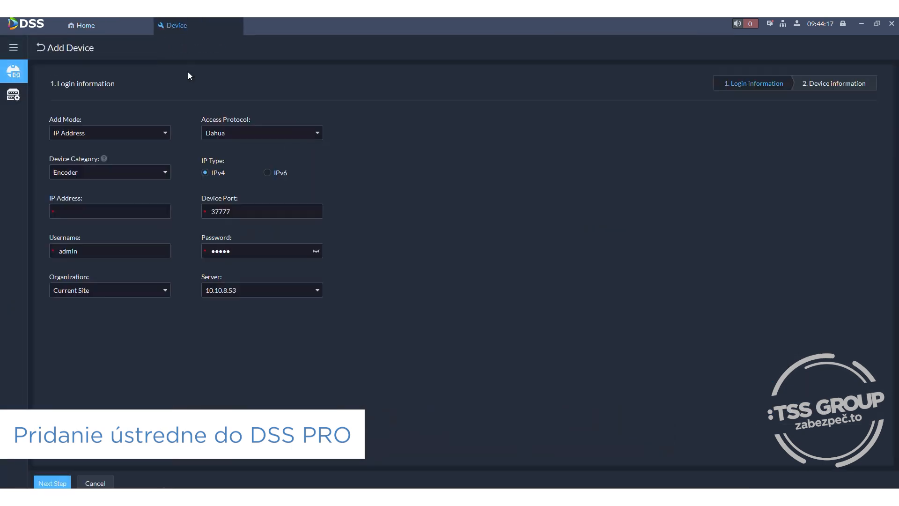
pyautogui.click(163, 133)
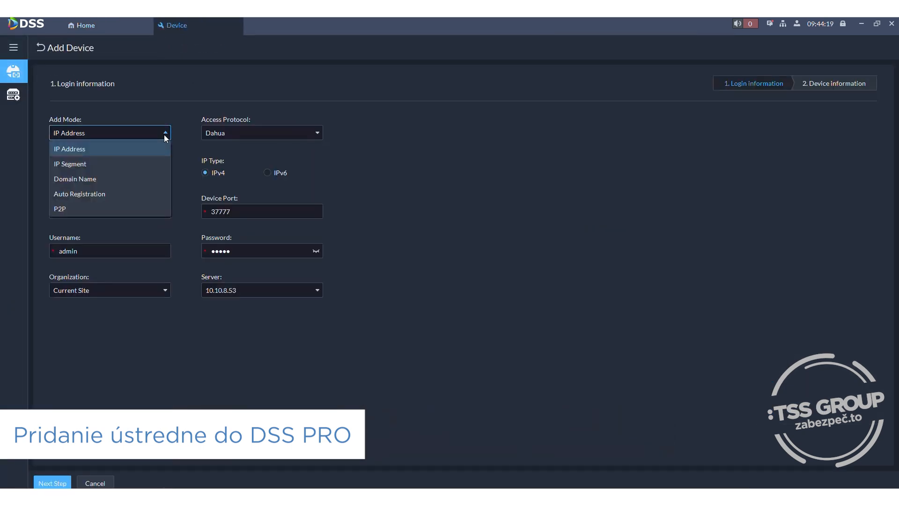
pyautogui.click(102, 193)
pyautogui.click(227, 133)
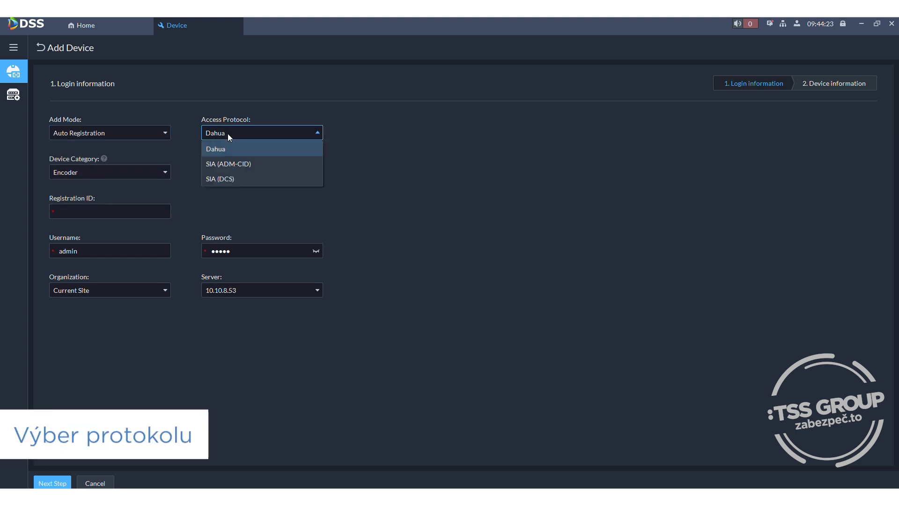
pyautogui.click(241, 180)
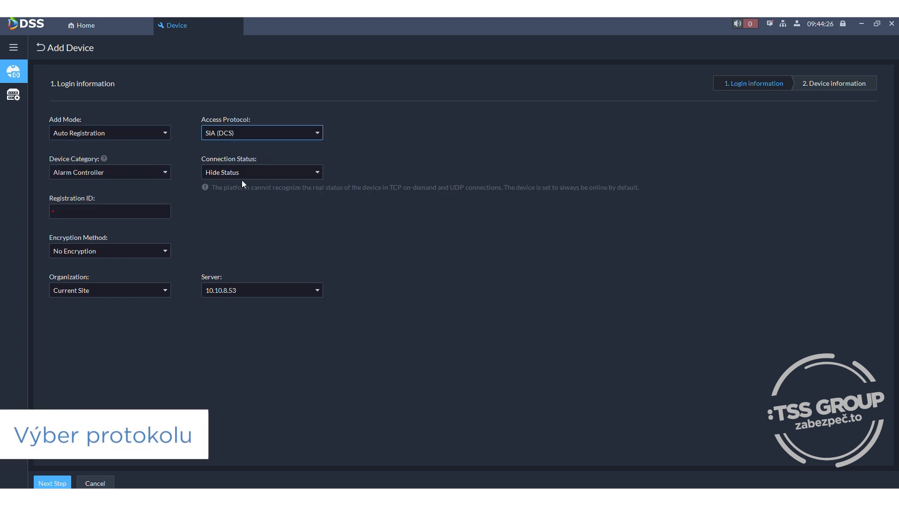
# Enter 2244 as the alarm controller's registration ID and continue to the device information.
pyautogui.click(66, 216)
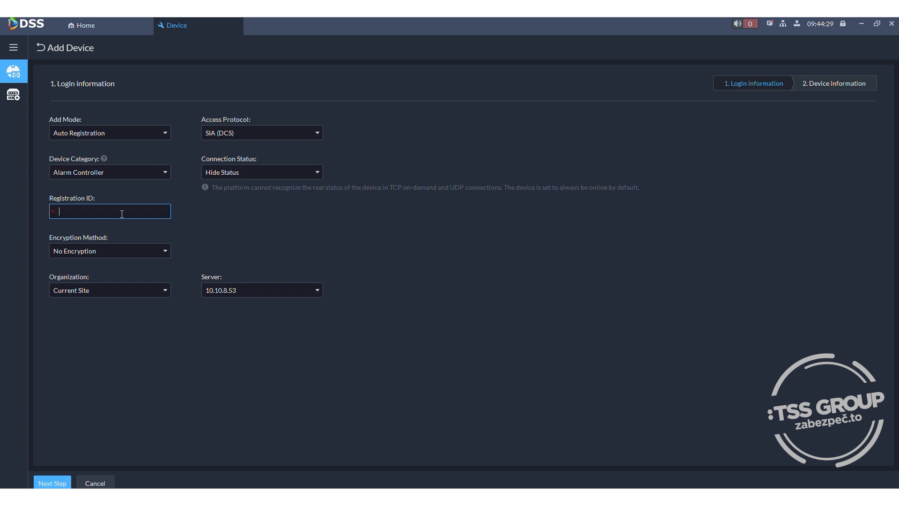
pyautogui.write('2244')
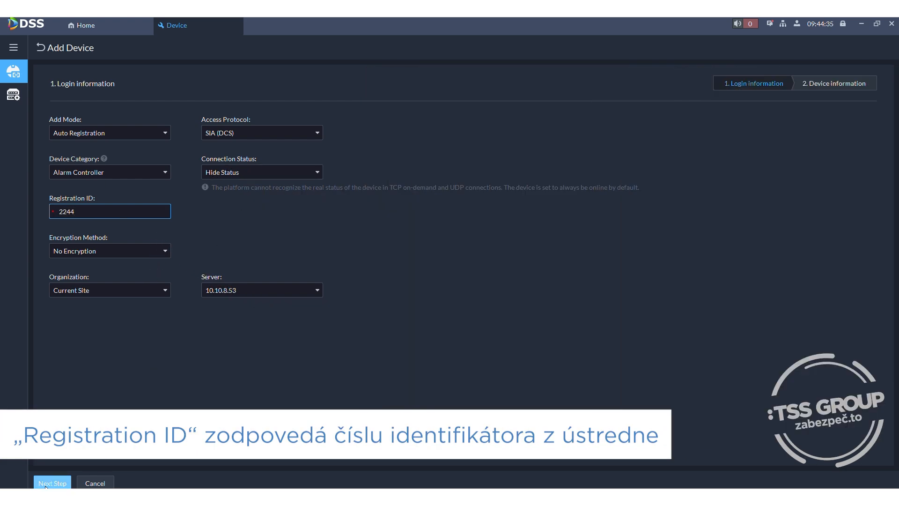
pyautogui.click(52, 483)
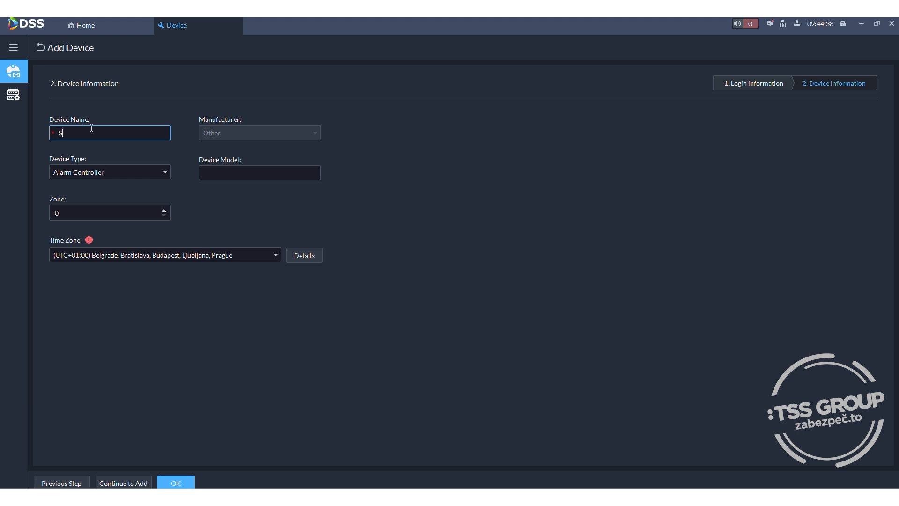
# Name the alarm controller Satel TSS, set its zone count to 32, and save the device.
pyautogui.write('Satel TSS')
pyautogui.click(70, 213)
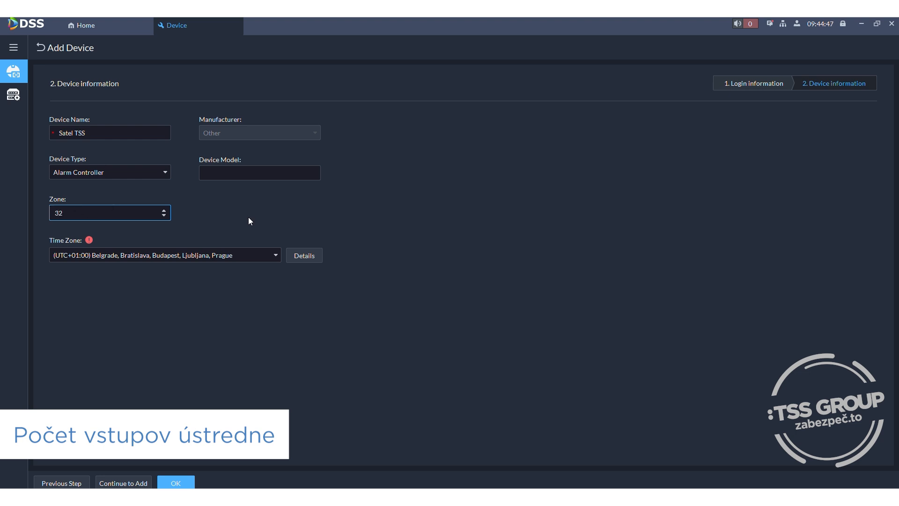
pyautogui.click(179, 484)
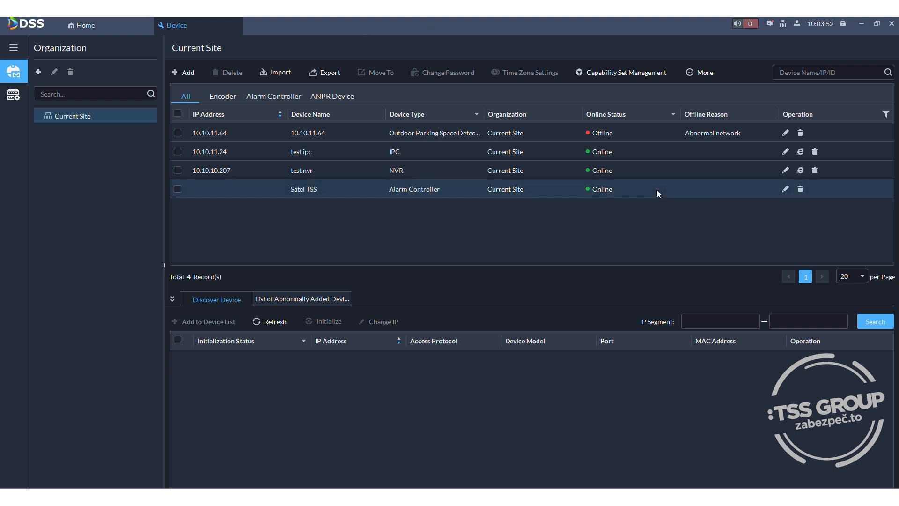
# Bind the Obchodné Vstup channel of test nvr to zone Satel TSS_3 in the device configuration.
pyautogui.click(13, 100)
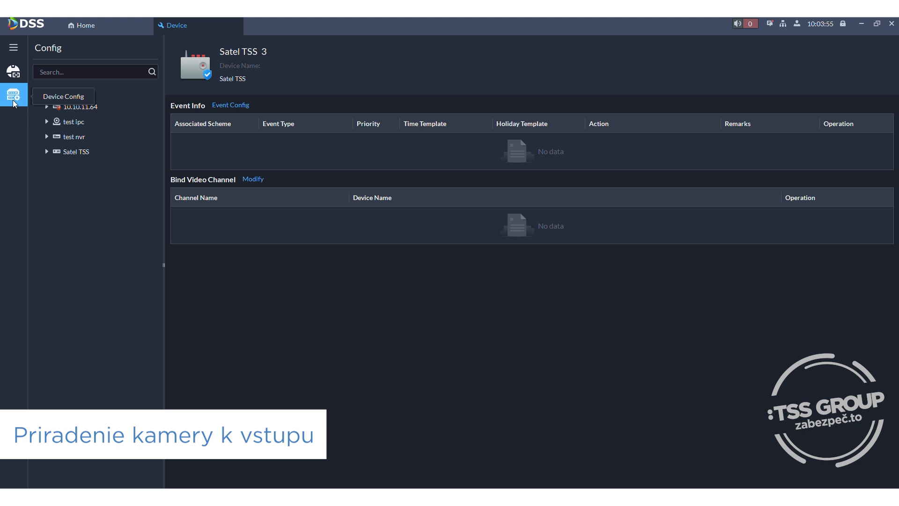
pyautogui.click(46, 152)
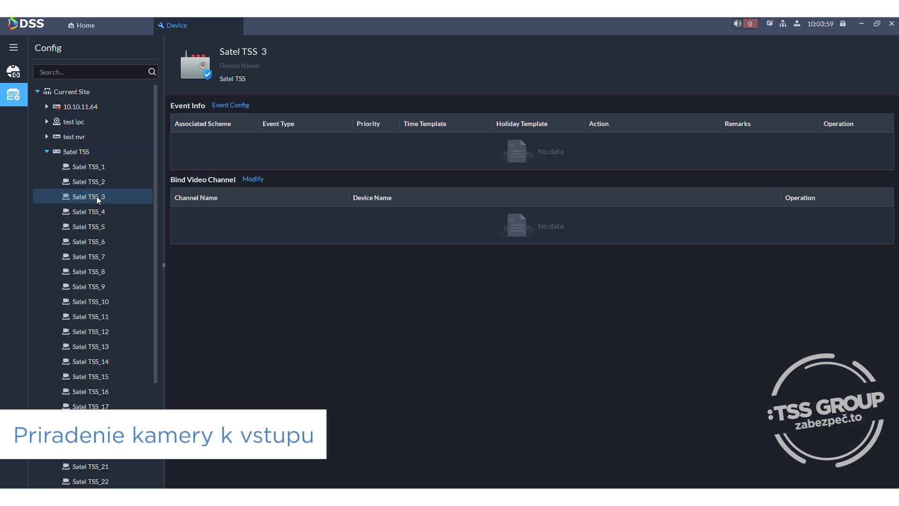
pyautogui.click(254, 179)
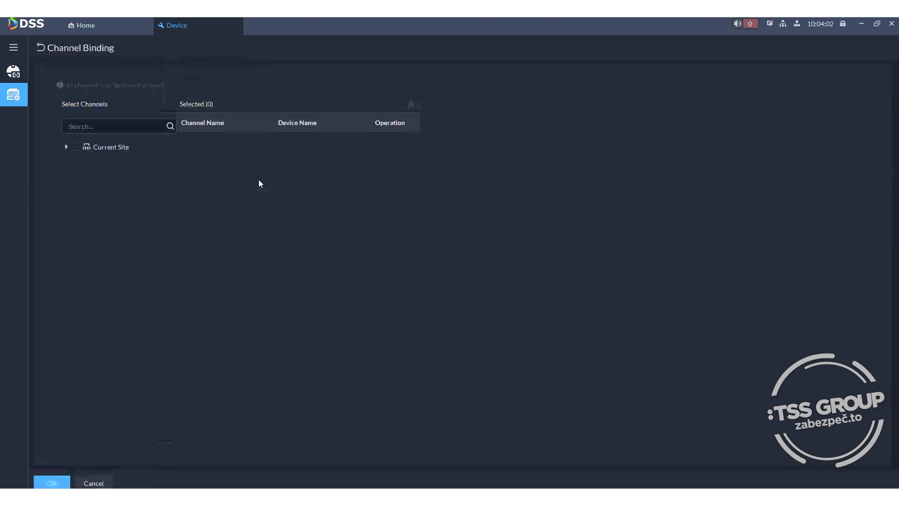
pyautogui.click(67, 147)
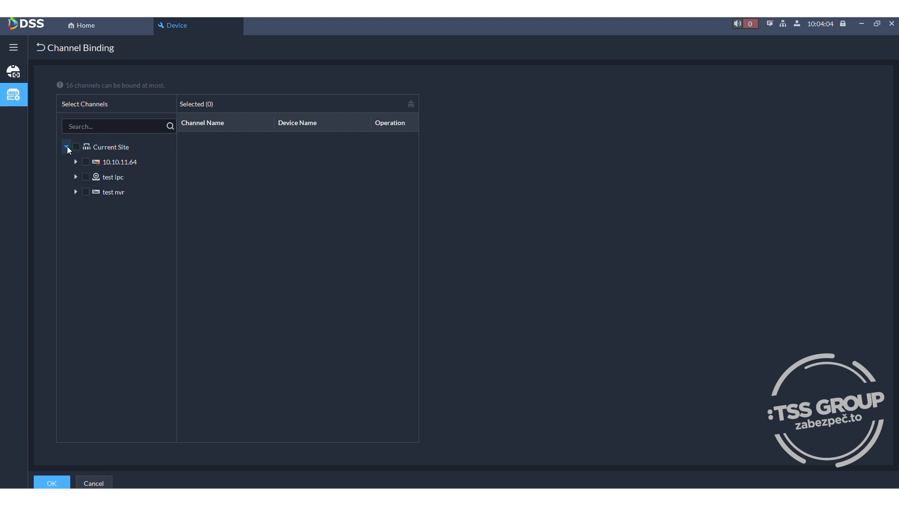
pyautogui.click(75, 192)
pyautogui.click(95, 236)
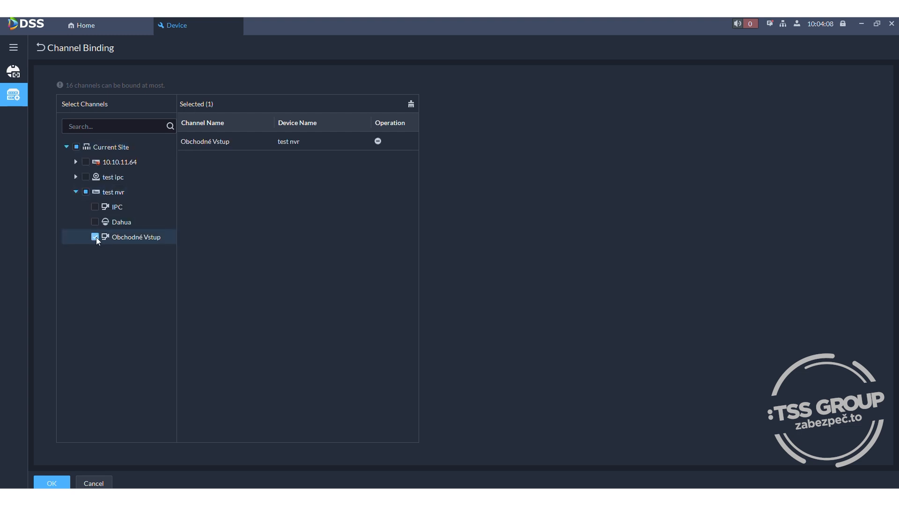
pyautogui.click(51, 483)
# Add a Burglary Alarm event for the zone with the scheme name "Obchodne vstup".
pyautogui.click(239, 106)
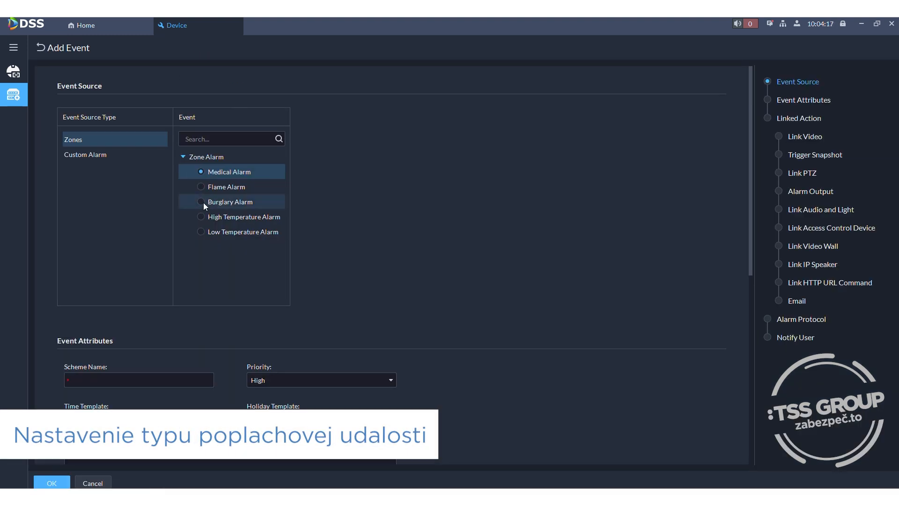
pyautogui.click(204, 202)
pyautogui.click(100, 380)
pyautogui.write('Obchodne vstup')
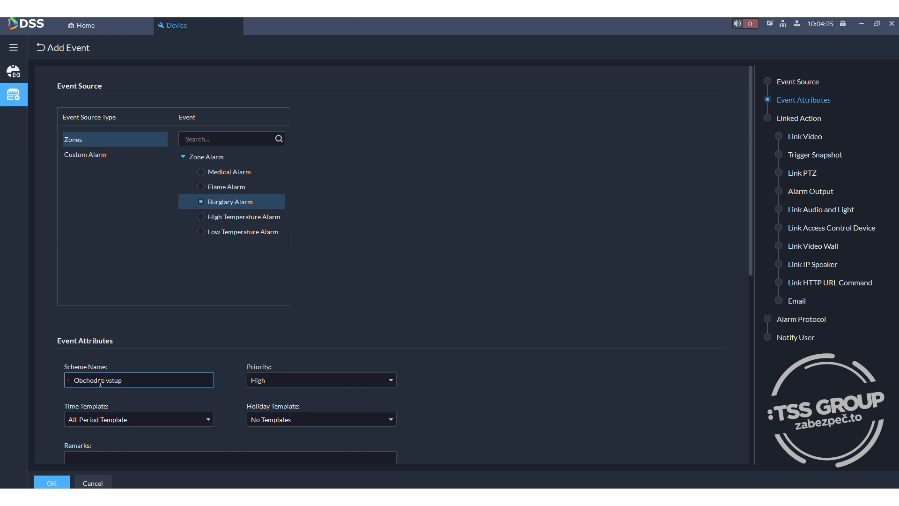
# Enable linked actions with Link Video for the bound camera, displaying its live view on the client when an alarm triggers.
pyautogui.moveTo(750, 244); pyautogui.dragTo(746, 443)
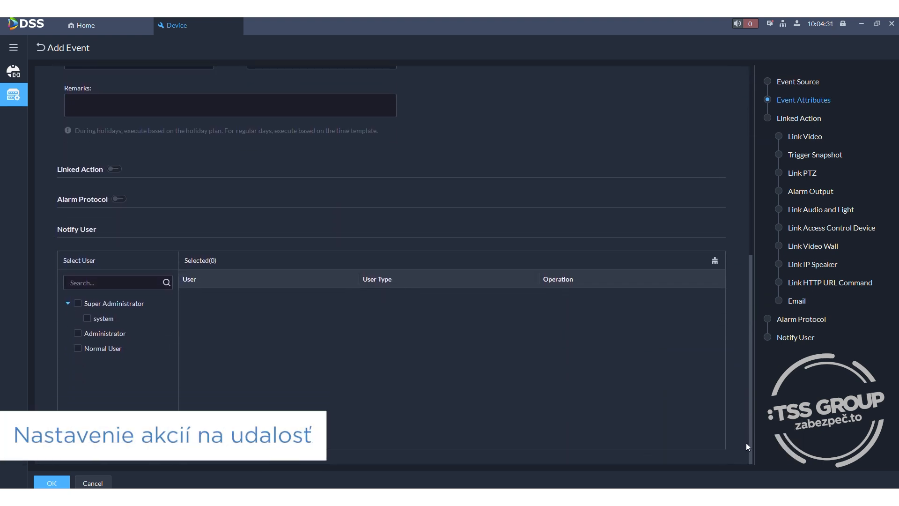
pyautogui.click(112, 171)
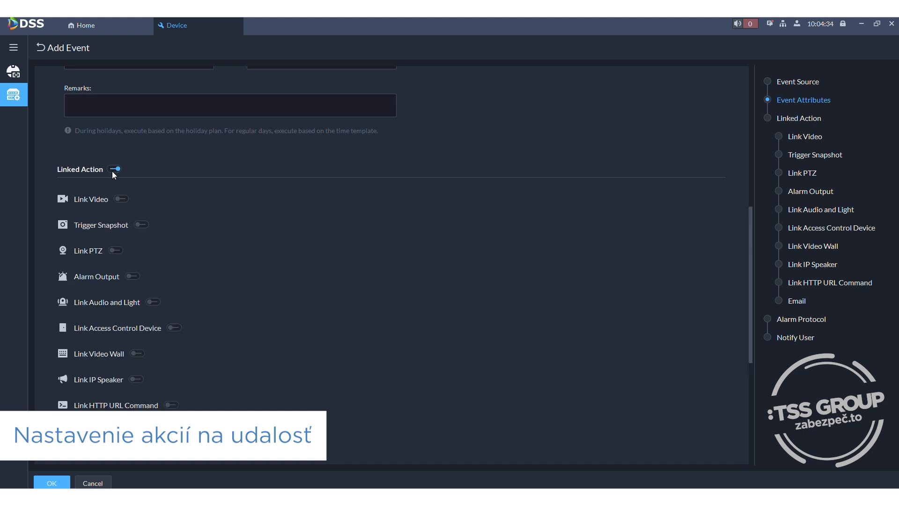
pyautogui.click(121, 199)
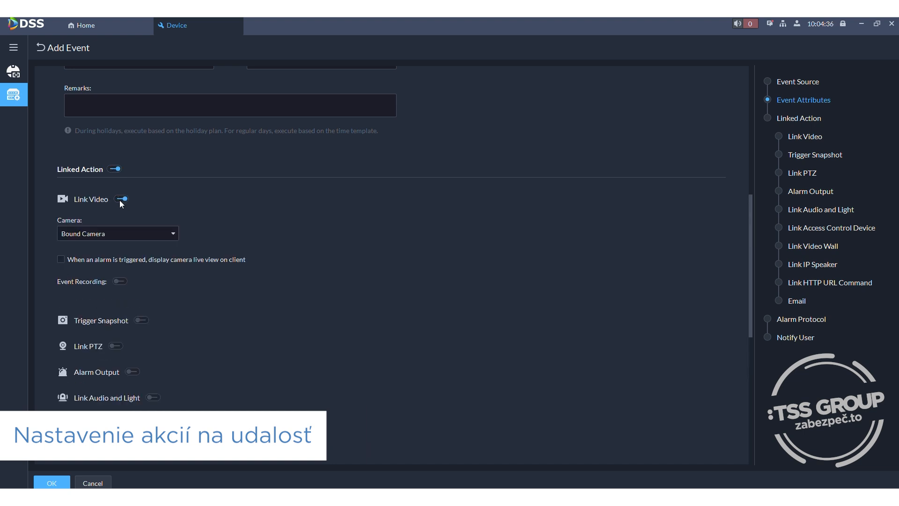
pyautogui.click(60, 260)
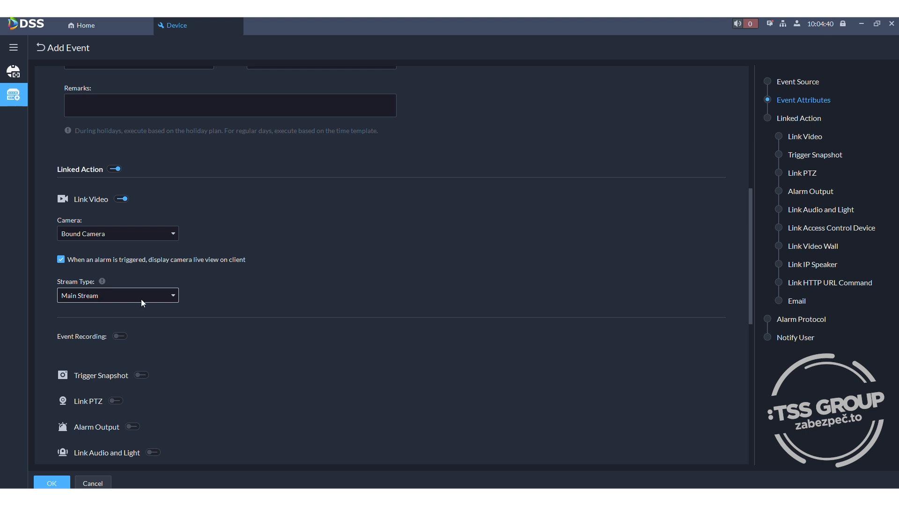
# Select the system super administrator as the user notified about the event.
pyautogui.moveTo(751, 267); pyautogui.dragTo(740, 390)
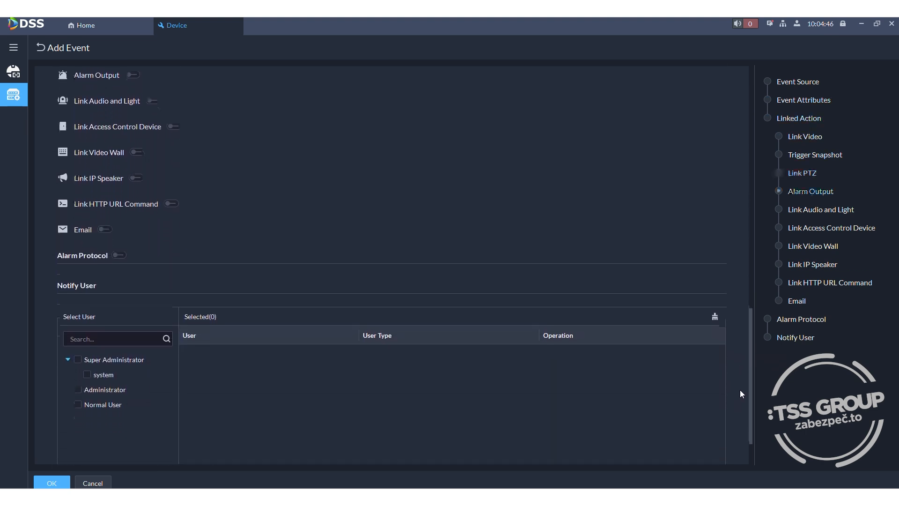
pyautogui.click(88, 356)
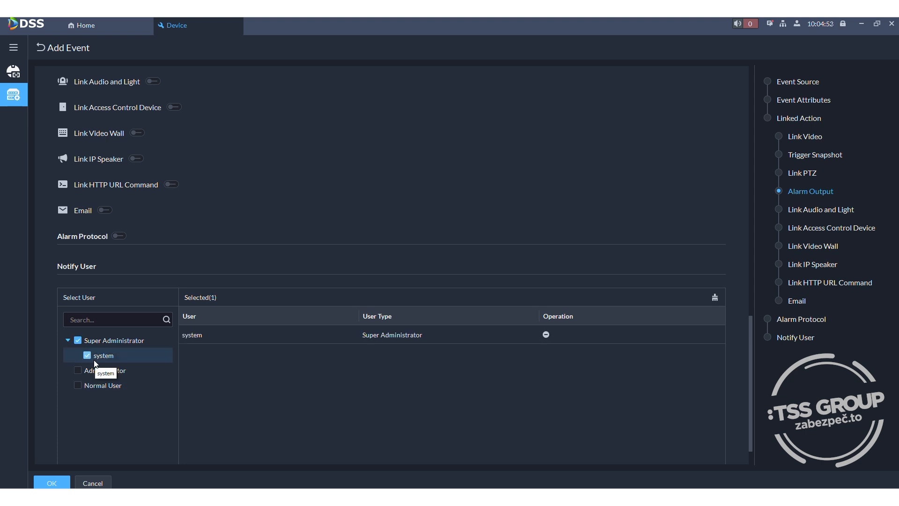
pyautogui.moveTo(751, 345); pyautogui.dragTo(756, 378)
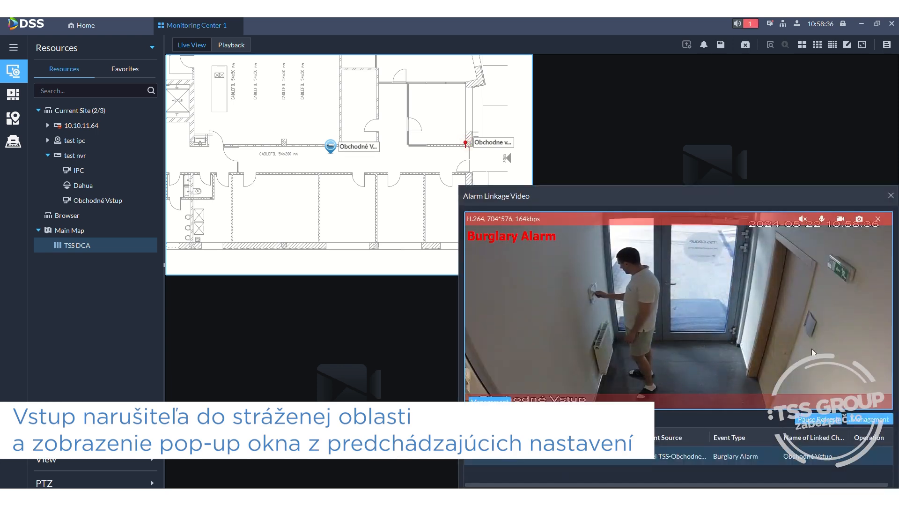
# Open the triggered burglary alarm for processing and confirm it as an alarm with the comment "narusitel posielam hliadku".
pyautogui.click(870, 420)
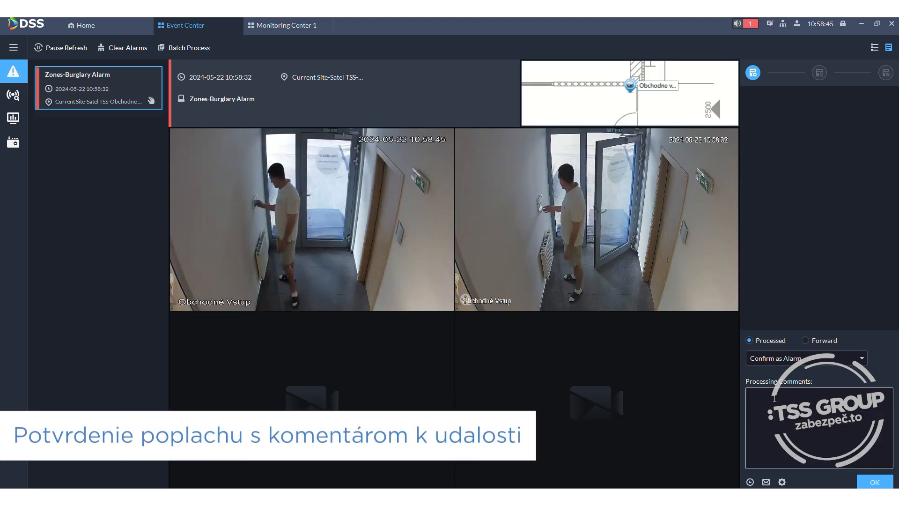
pyautogui.click(775, 398)
pyautogui.write('narusitel posielam ')
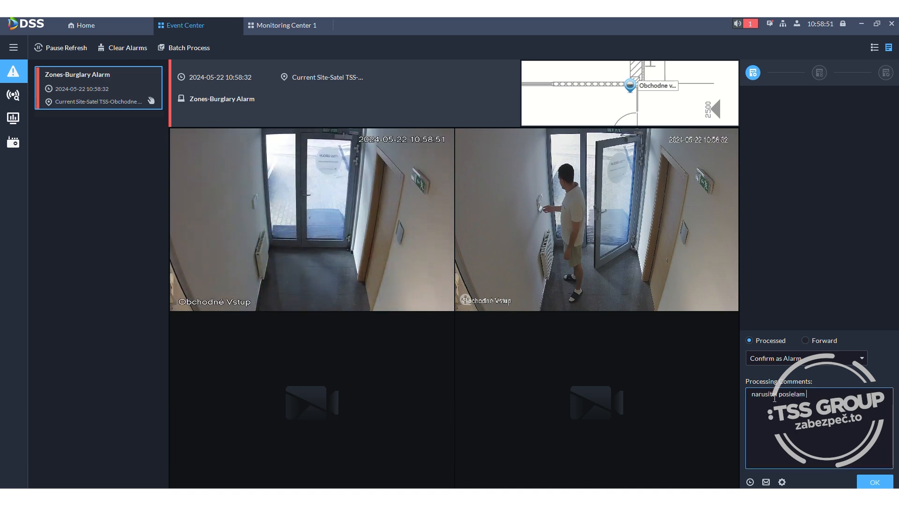
pyautogui.write('hliadku')
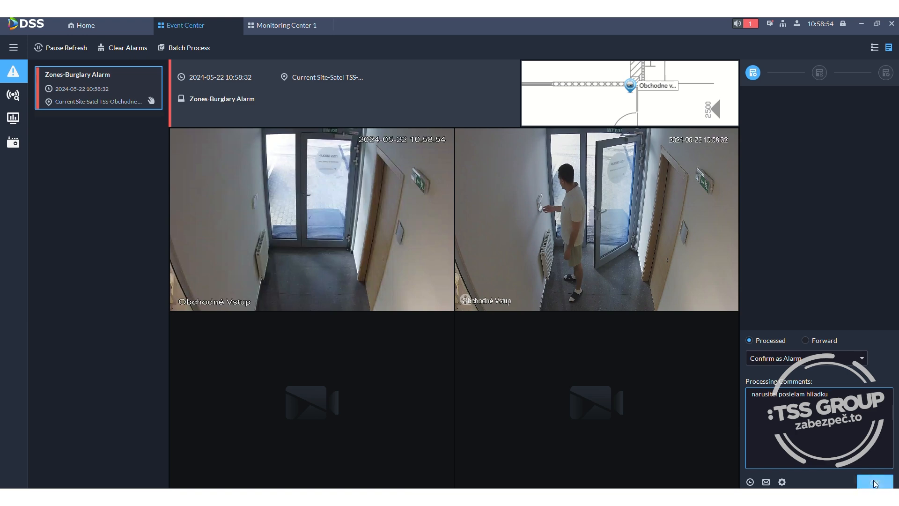
pyautogui.click(874, 482)
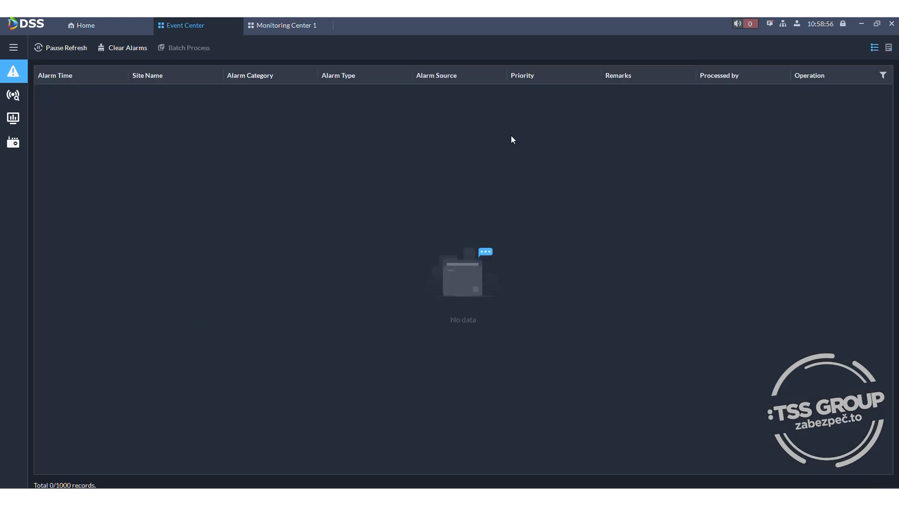
# Search the current site's event history for all events of 05-22 and open the details of the newest burglary alarm.
pyautogui.click(270, 27)
pyautogui.click(185, 27)
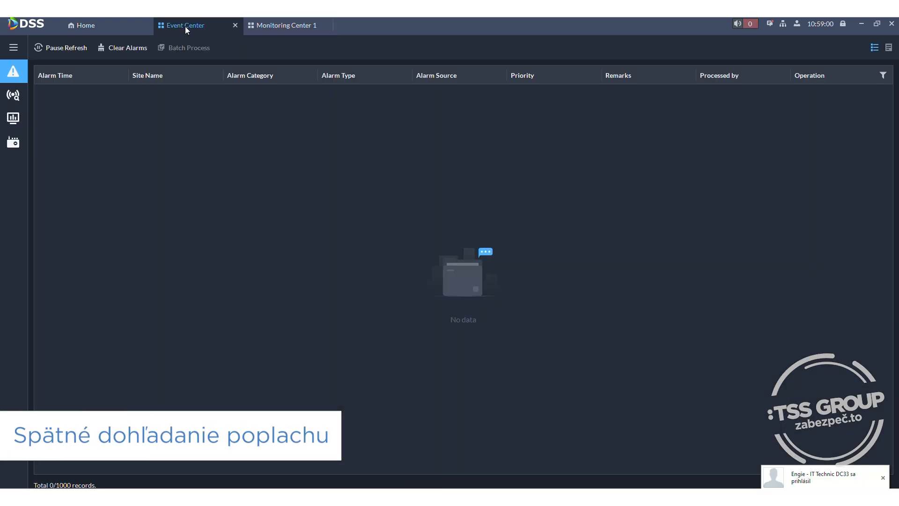
pyautogui.click(13, 96)
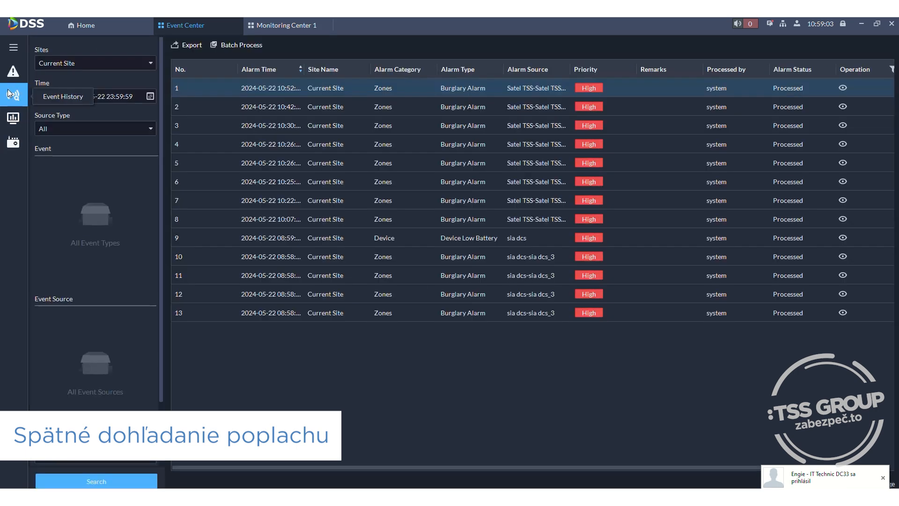
pyautogui.click(110, 477)
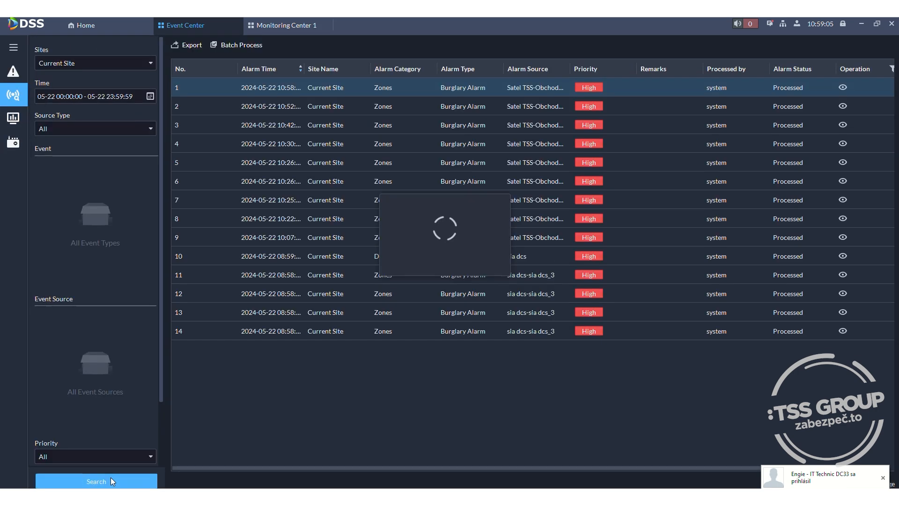
pyautogui.click(479, 88)
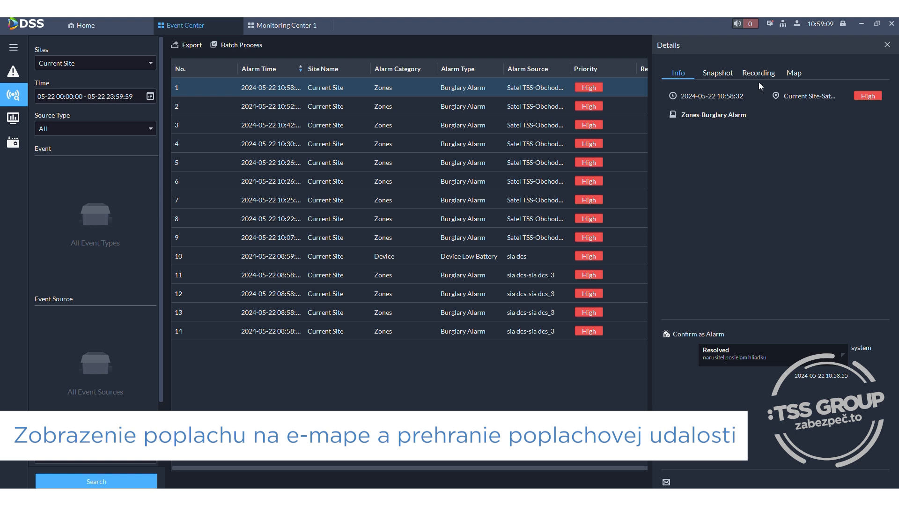
# View the burglary alarm's location on the map and play back its linked recording.
pyautogui.click(795, 73)
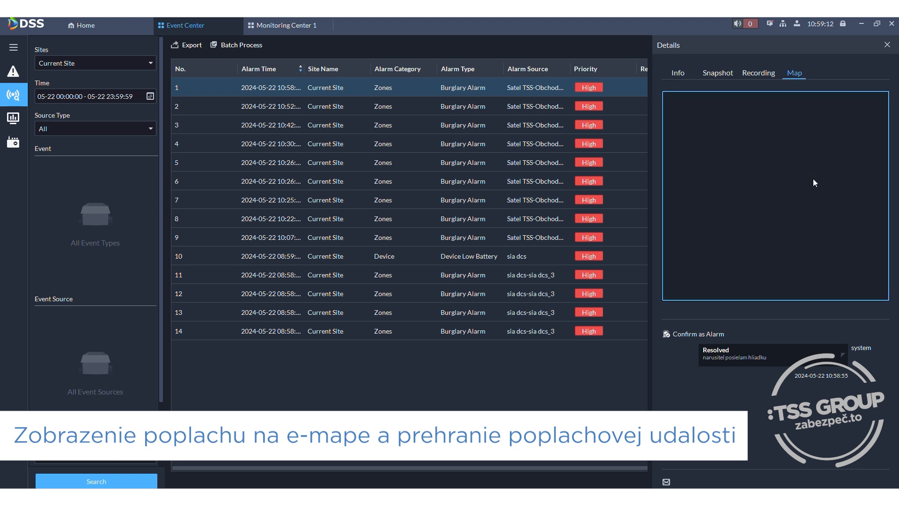
pyautogui.click(755, 73)
pyautogui.click(785, 304)
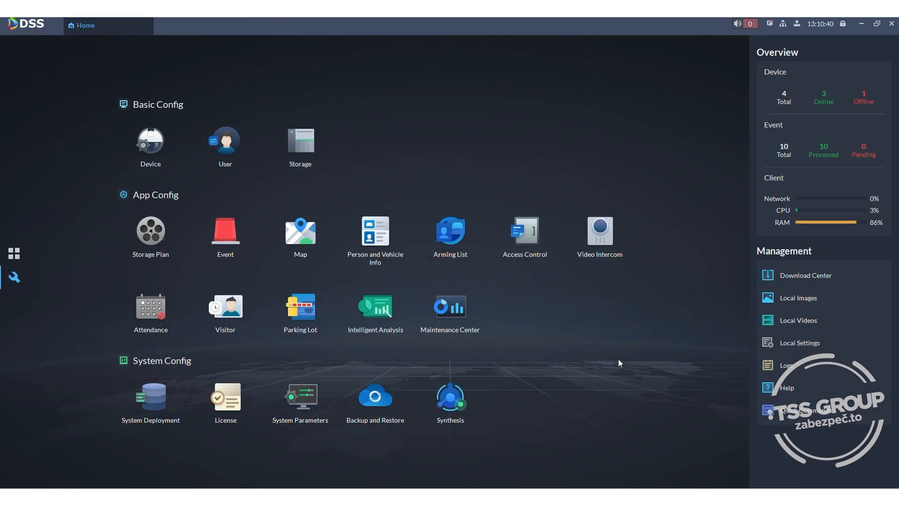
# Start a Device Low Battery event for the Satel TSS alarm controller with the scheme name "LOW BATTERY".
pyautogui.click(147, 140)
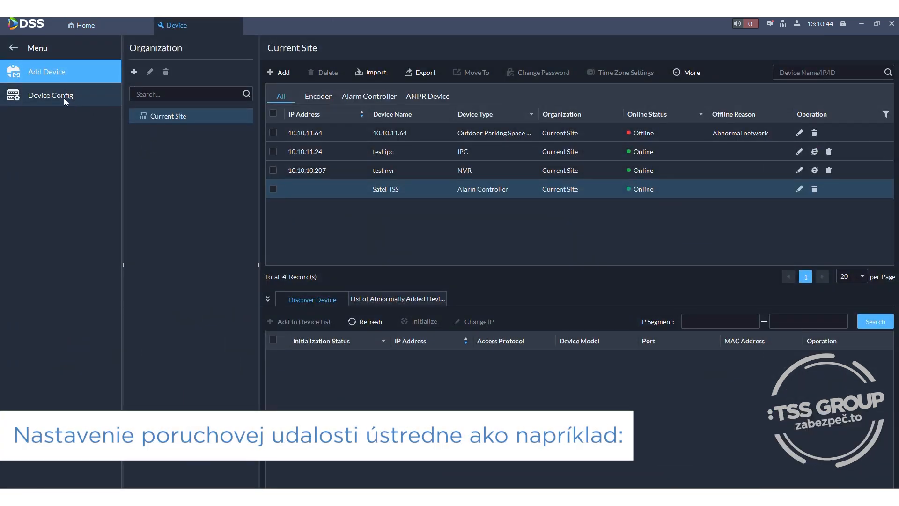
pyautogui.click(51, 96)
pyautogui.click(160, 153)
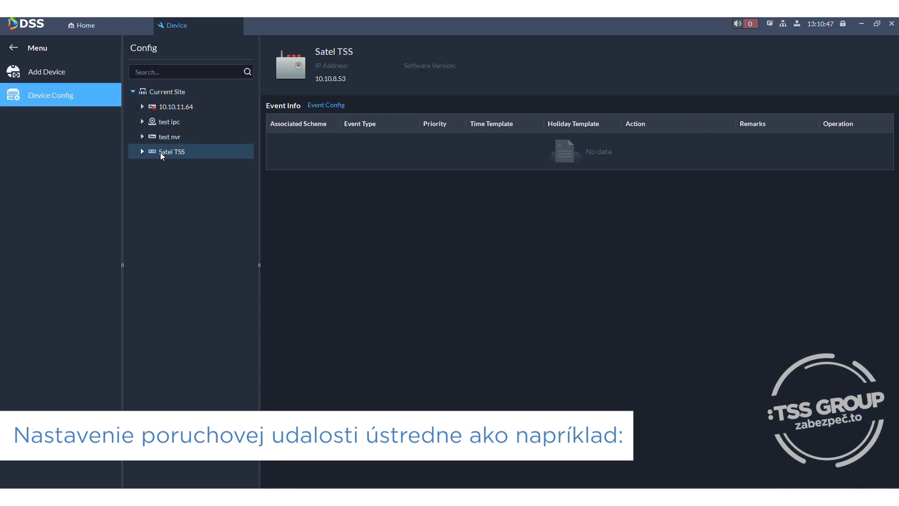
pyautogui.click(339, 105)
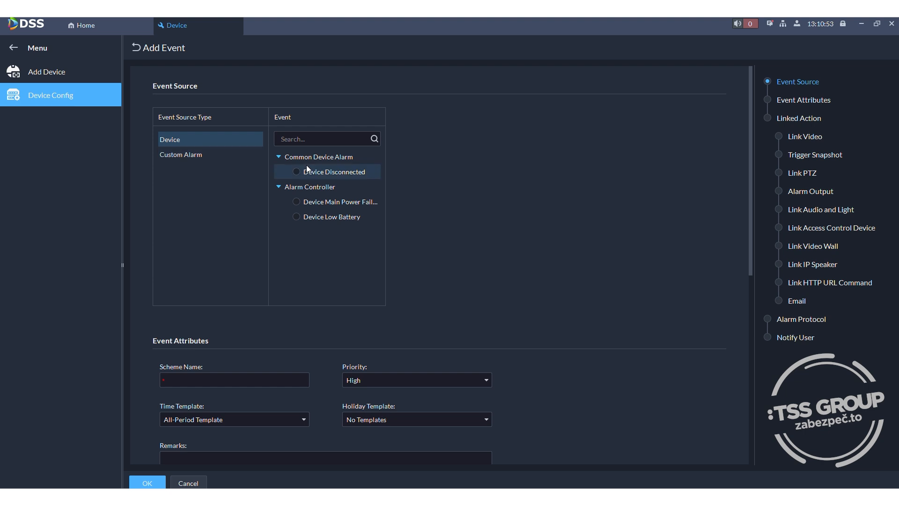
pyautogui.click(296, 217)
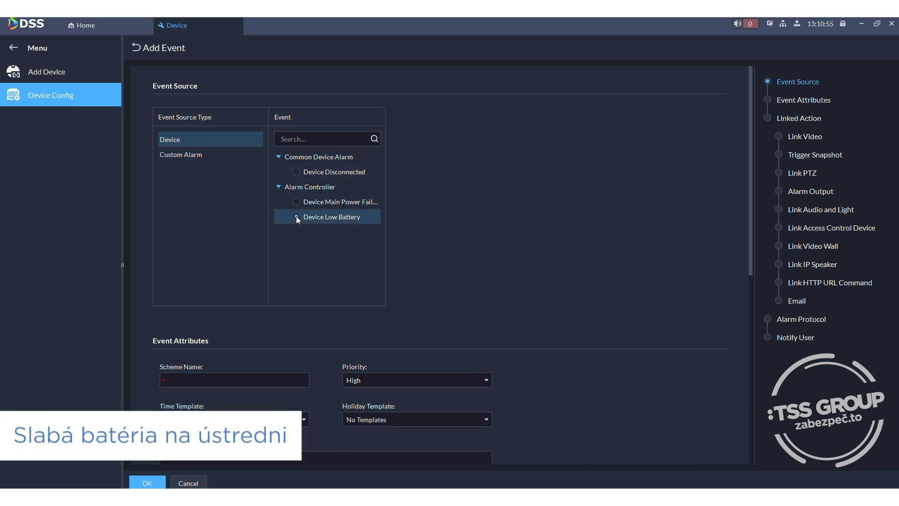
pyautogui.click(273, 383)
pyautogui.write('LO')
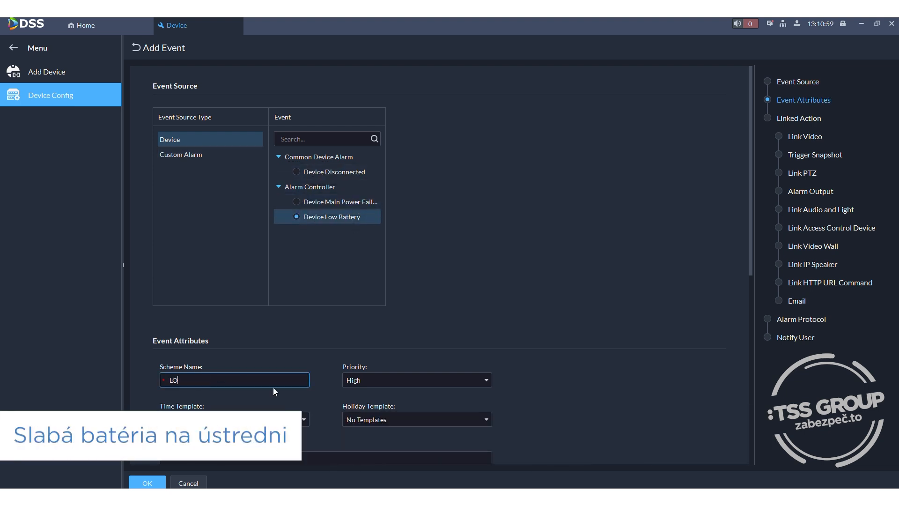
pyautogui.write('W BATTERY')
# Set the system super administrator as the notified user and save the low battery event.
pyautogui.click(569, 407)
pyautogui.scroll(-1, 549, 383)
pyautogui.scroll(-6, 549, 383)
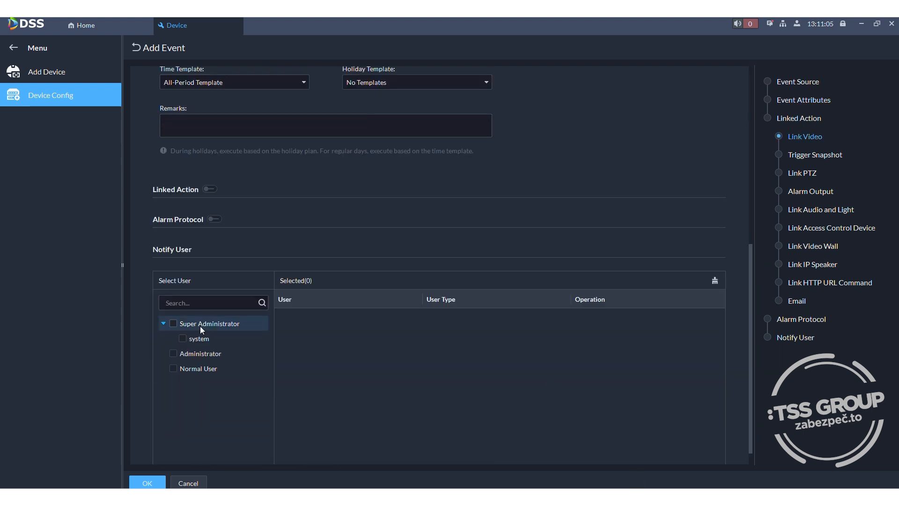
pyautogui.click(184, 339)
pyautogui.click(147, 482)
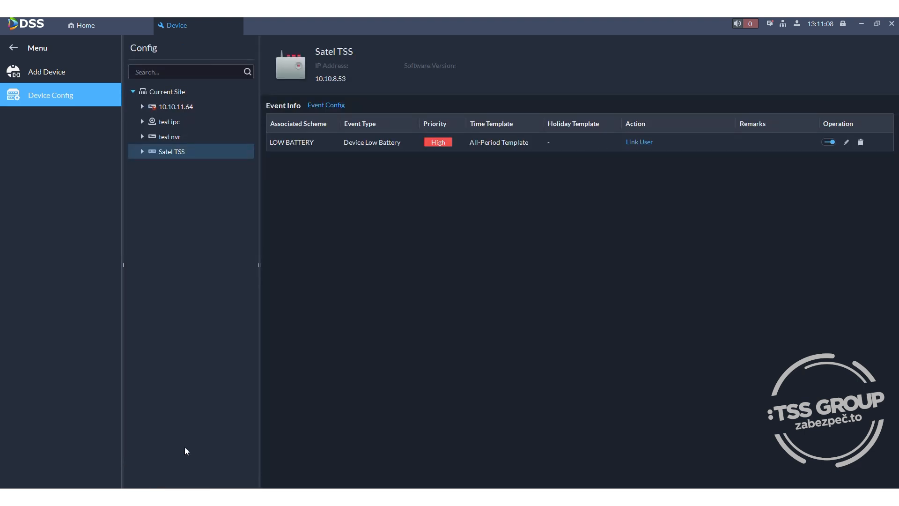
# For a new Satel TSS event, add a custom SIA(DCS) extended event named "BATTERY OK" with source Device Alarm and DCS code YR.
pyautogui.click(334, 106)
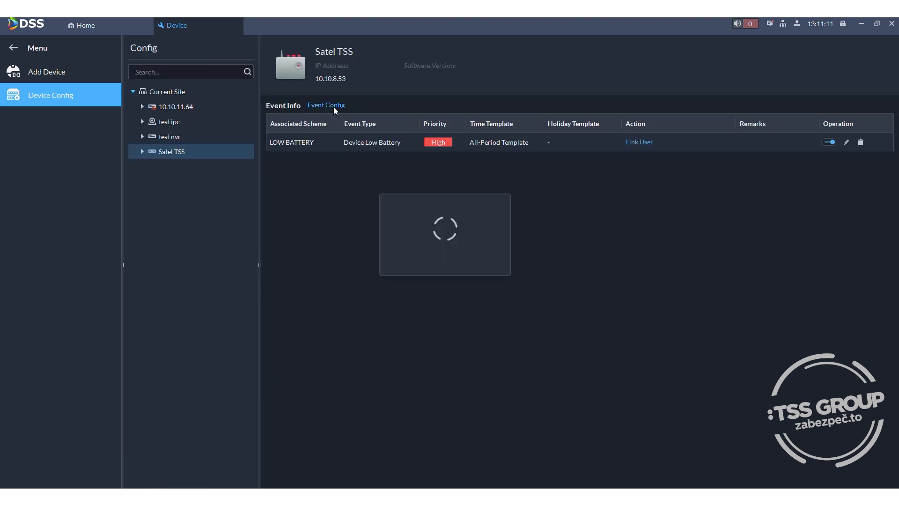
pyautogui.click(175, 156)
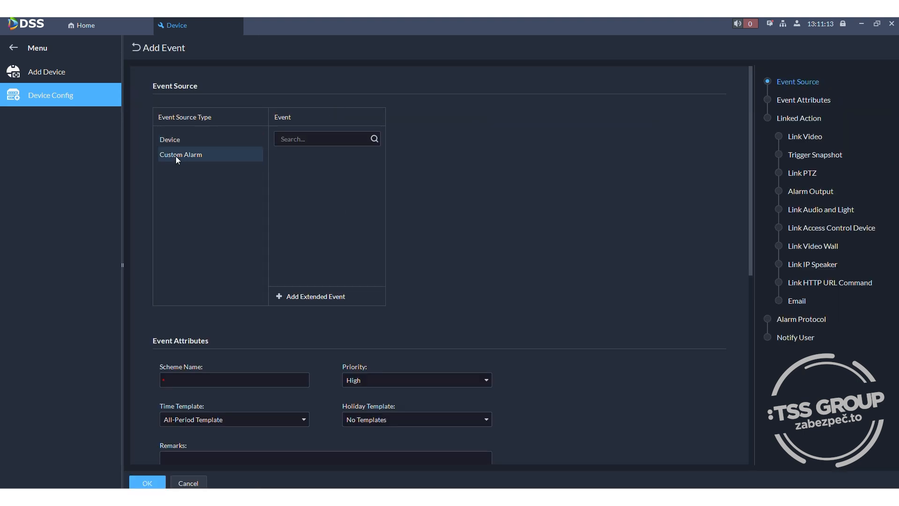
pyautogui.click(302, 297)
pyautogui.click(471, 200)
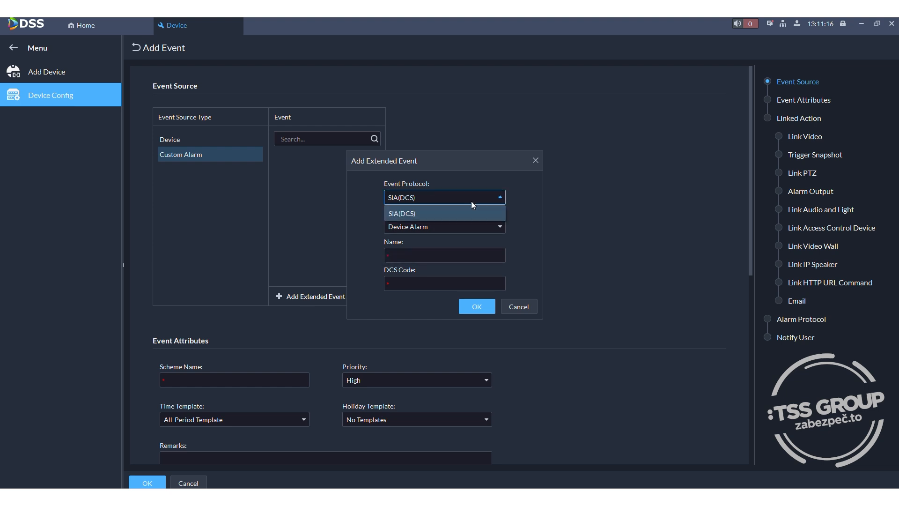
pyautogui.click(416, 214)
pyautogui.click(428, 226)
pyautogui.click(442, 242)
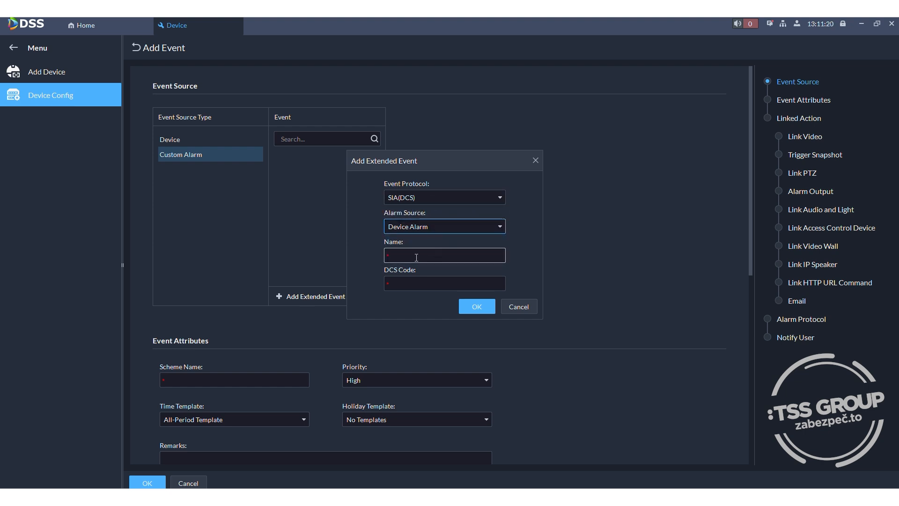
pyautogui.click(416, 258)
pyautogui.write('BATTERY OK')
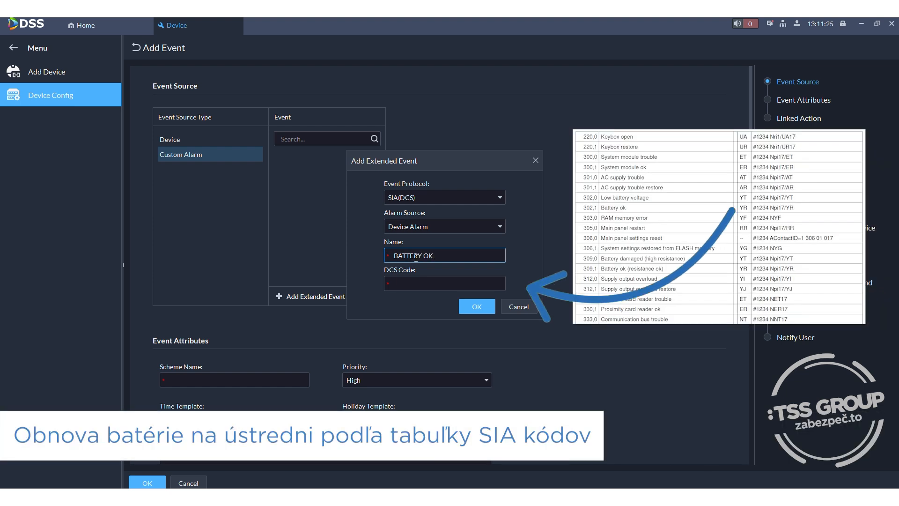
pyautogui.press('Tab')
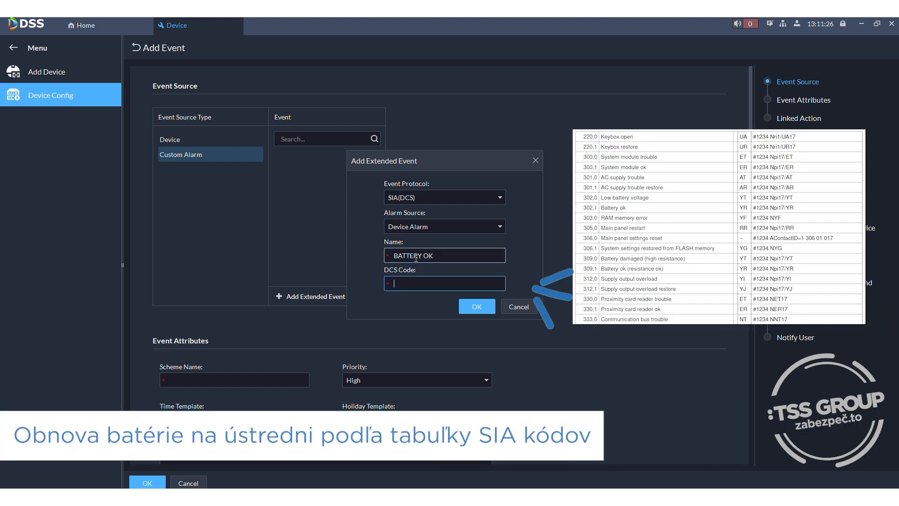
pyautogui.write('YR')
pyautogui.click(477, 307)
# Name the event scheme "BATTERY OK", notify the system super administrator, and save the event.
pyautogui.click(232, 377)
pyautogui.write('BATTERY OK')
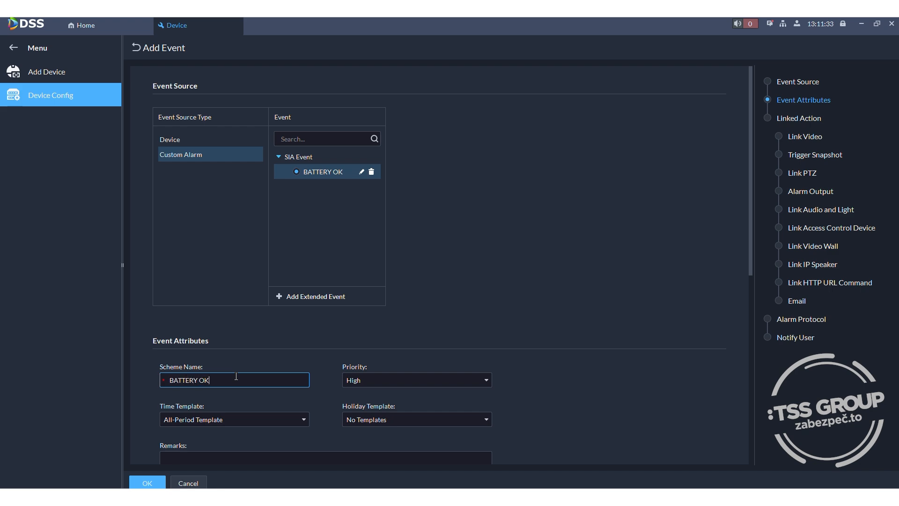
pyautogui.scroll(-12, 572, 392)
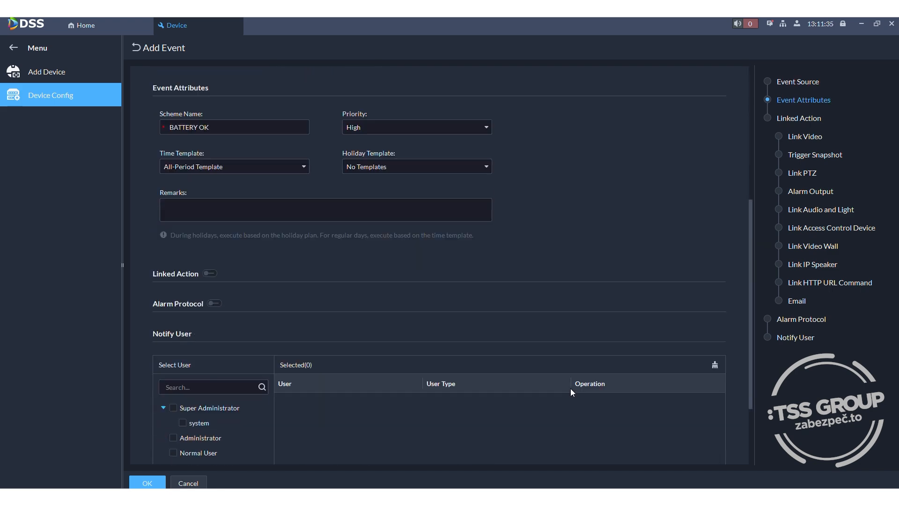
pyautogui.click(183, 319)
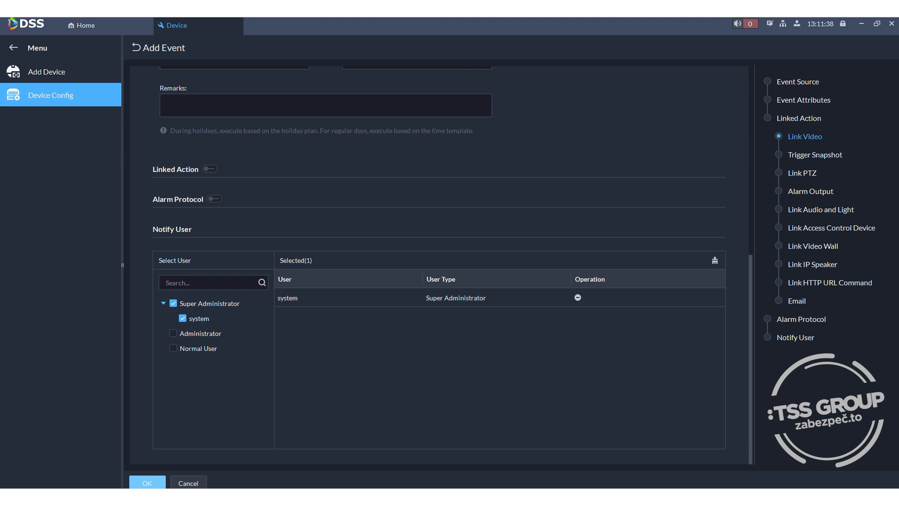
pyautogui.click(148, 483)
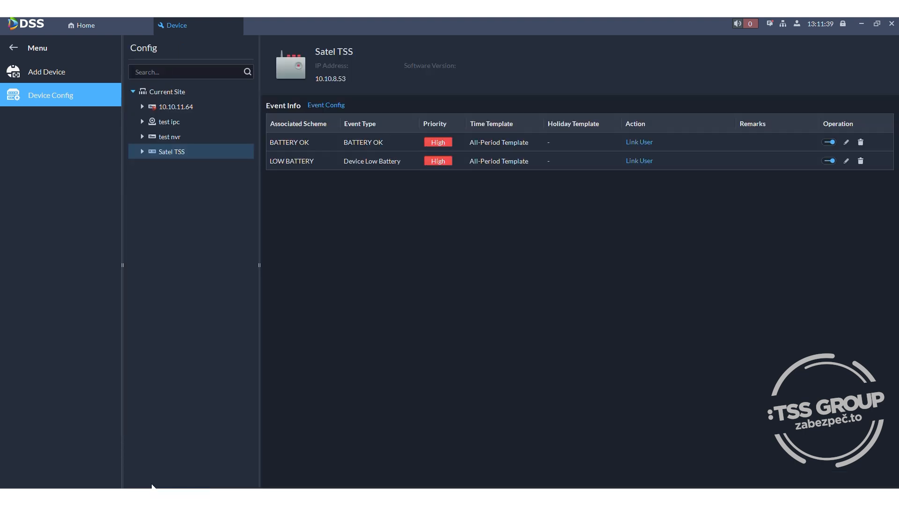
# For another Satel TSS event, add a custom SIA(DCS) extended event named "RESTORE AC" with DCS code AR.
pyautogui.click(326, 106)
pyautogui.click(190, 157)
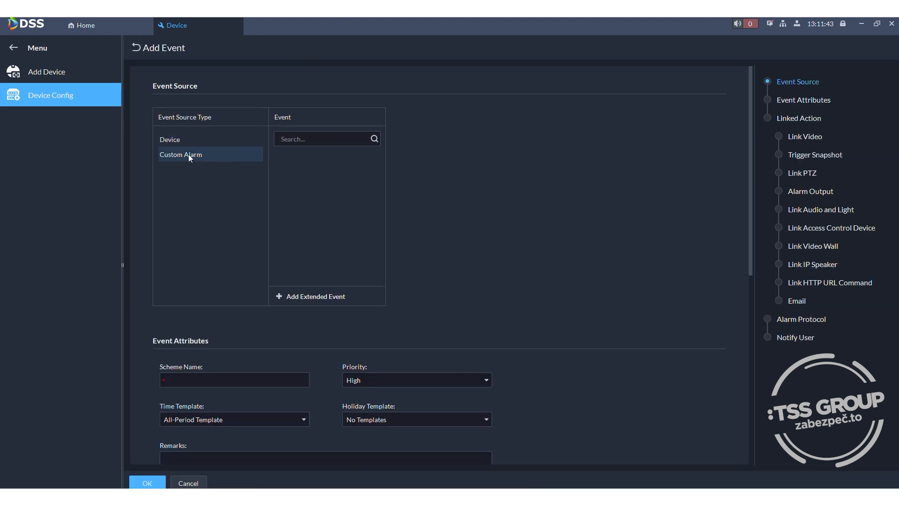
pyautogui.click(298, 297)
pyautogui.click(405, 258)
pyautogui.write('RESTORE')
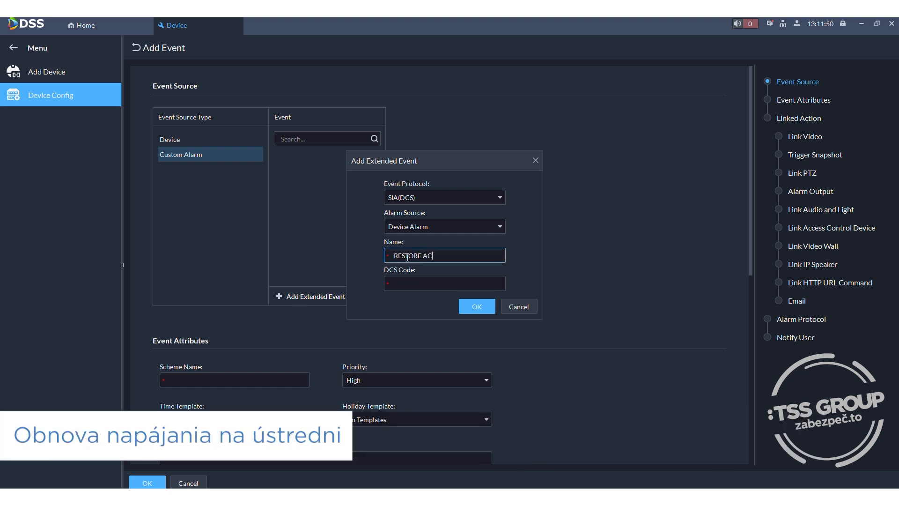
pyautogui.write(' AC')
pyautogui.press('Tab')
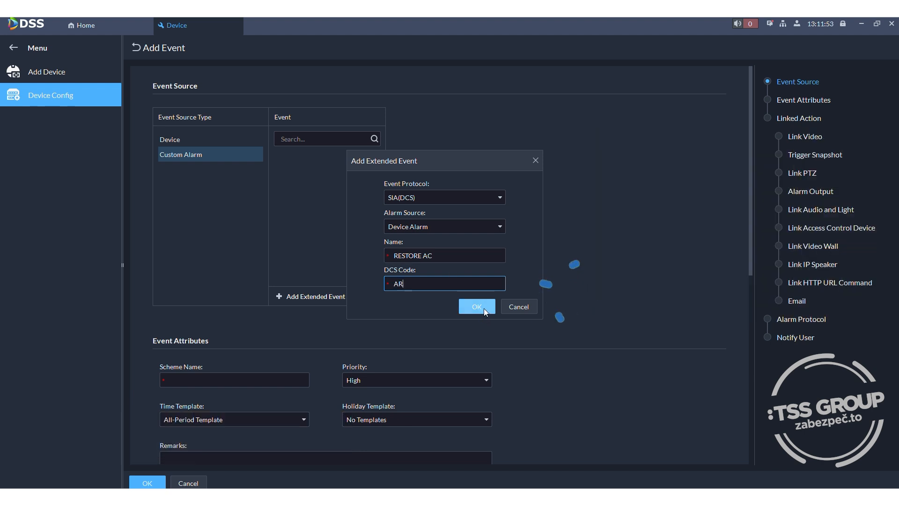
pyautogui.click(477, 306)
# Name the event scheme "RESTORE AC", notify the system super administrator, and save the event.
pyautogui.click(186, 380)
pyautogui.write('RESTORE')
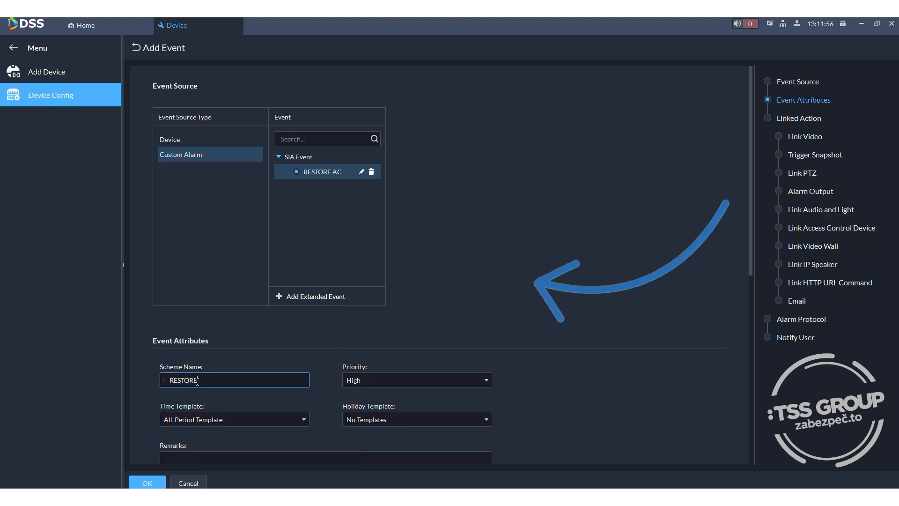
pyautogui.write(' AC')
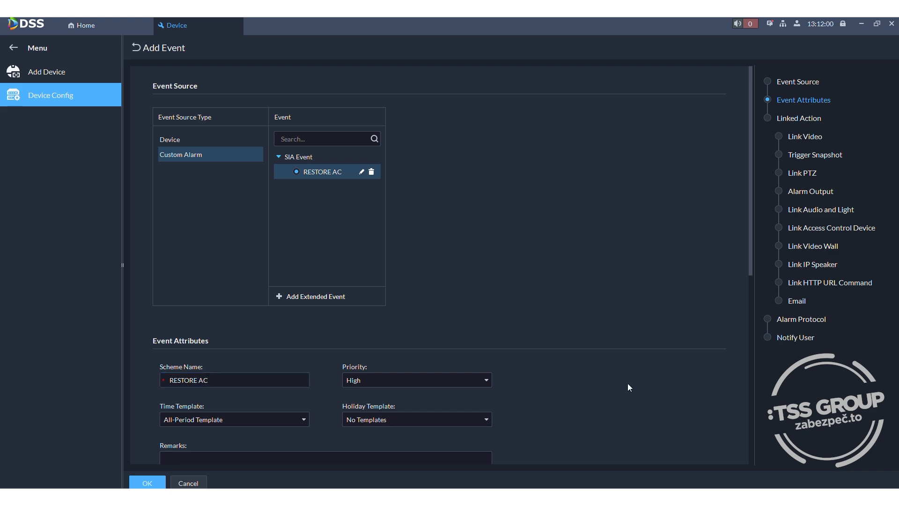
pyautogui.scroll(-6, 628, 383)
pyautogui.click(183, 338)
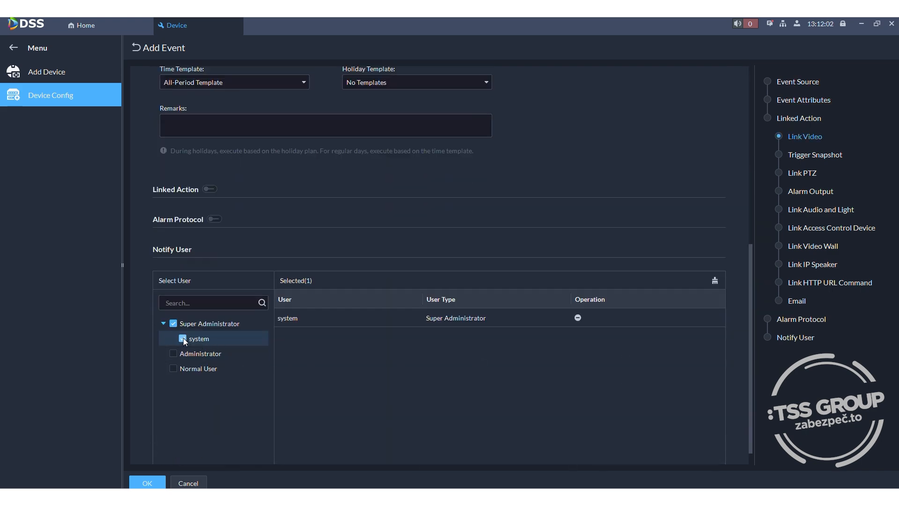
pyautogui.click(147, 483)
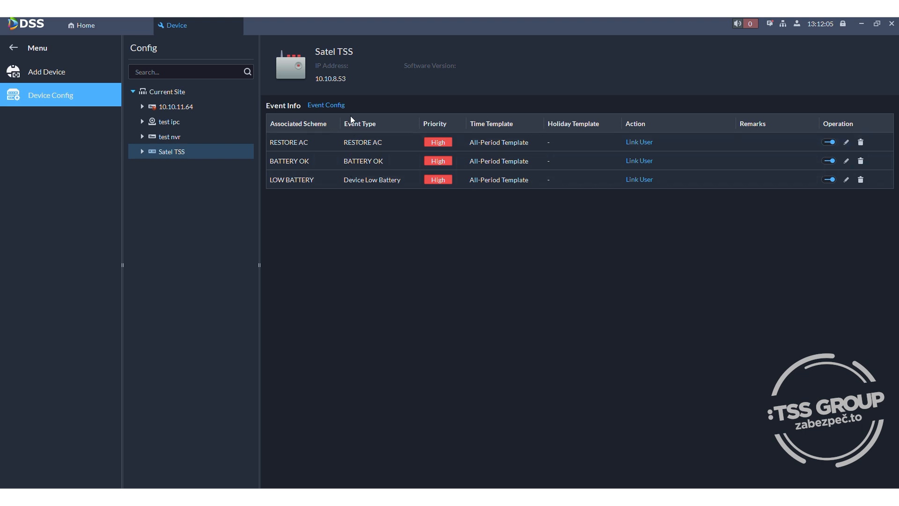
# Add a custom SIA(DCS) extended event "LOSS AC" with DCS code AT for Satel TSS, and name its event scheme "LOSS AC".
pyautogui.click(333, 107)
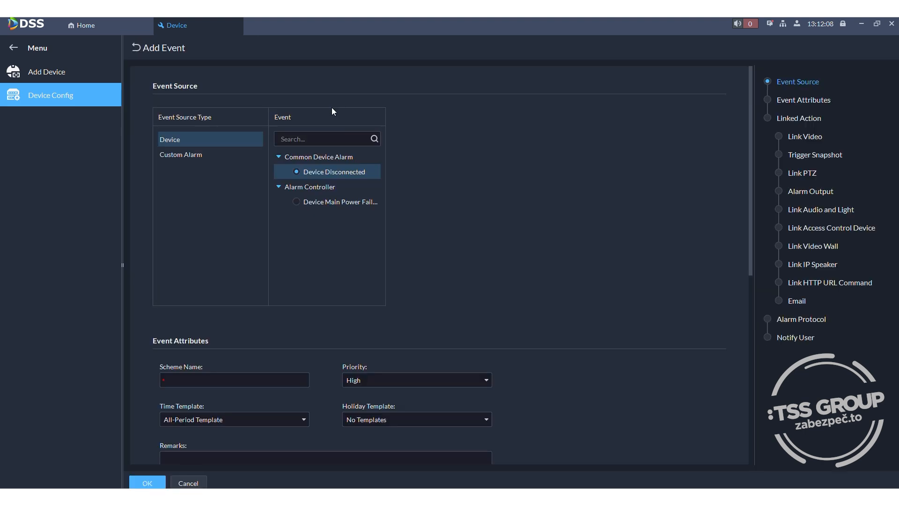
pyautogui.click(184, 155)
pyautogui.click(314, 295)
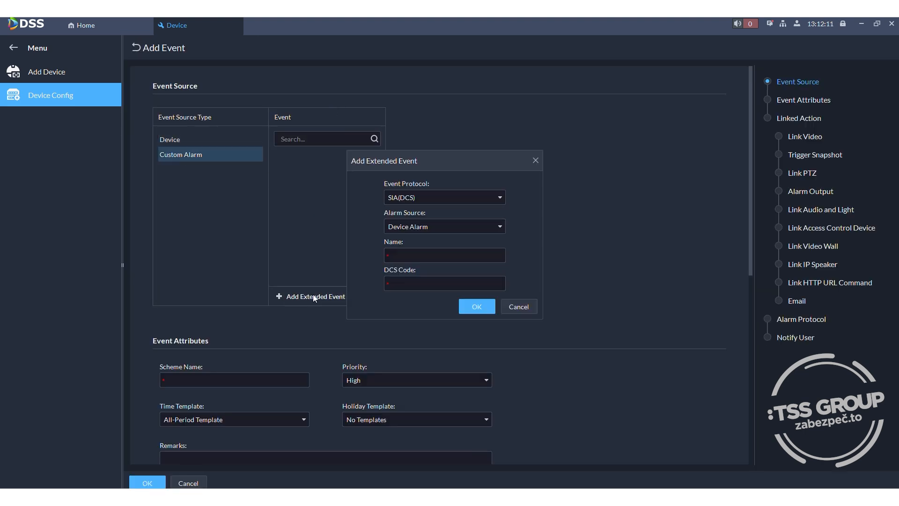
pyautogui.click(418, 255)
pyautogui.write('LOSS')
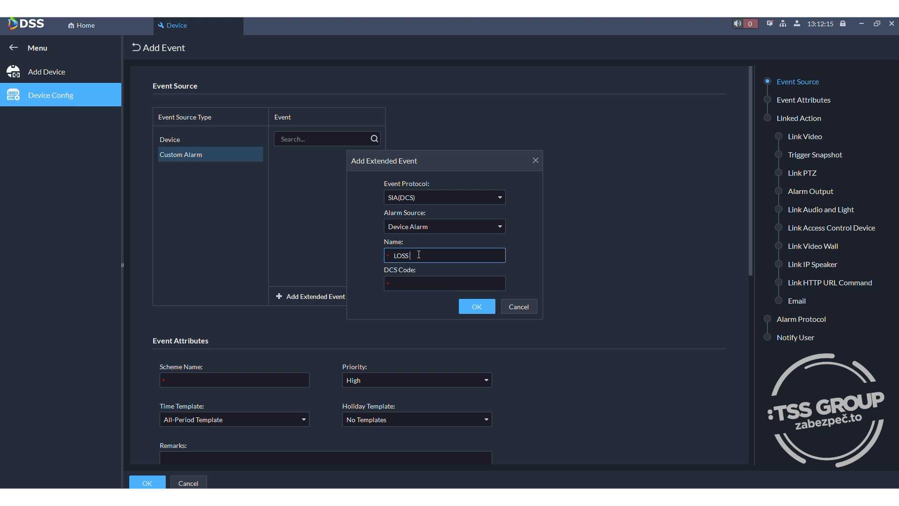
pyautogui.write(' AC')
pyautogui.click(427, 283)
pyautogui.write('A')
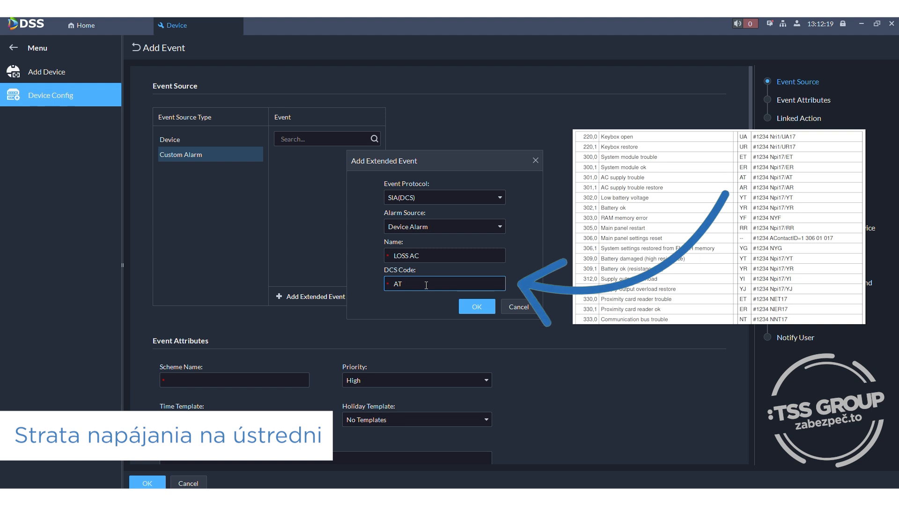
pyautogui.write('T')
pyautogui.click(478, 305)
pyautogui.click(190, 379)
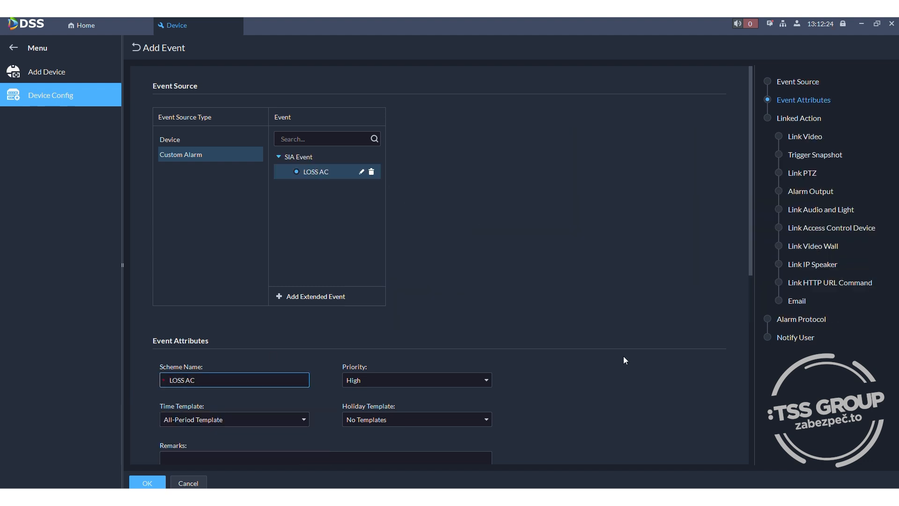
# Notify the system super administrator of the "LOSS AC" event and save the event.
pyautogui.scroll(-8, 563, 356)
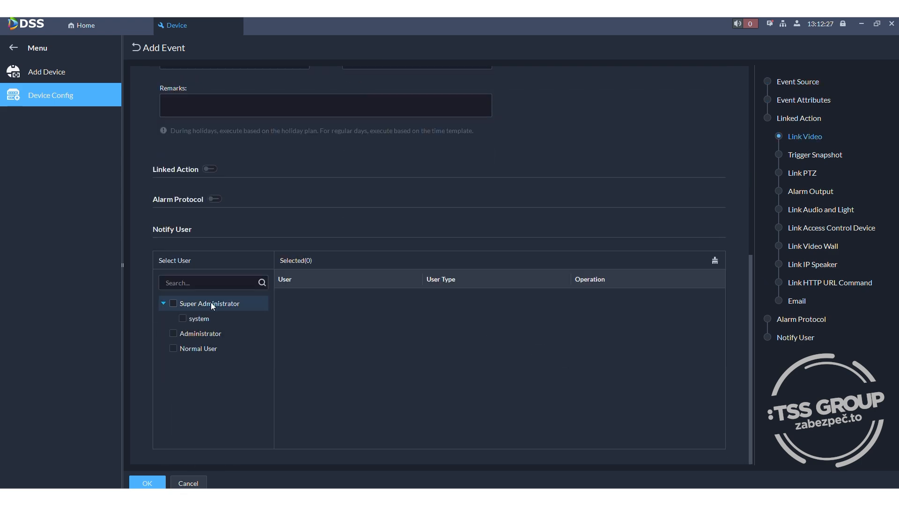
pyautogui.click(183, 319)
pyautogui.click(149, 482)
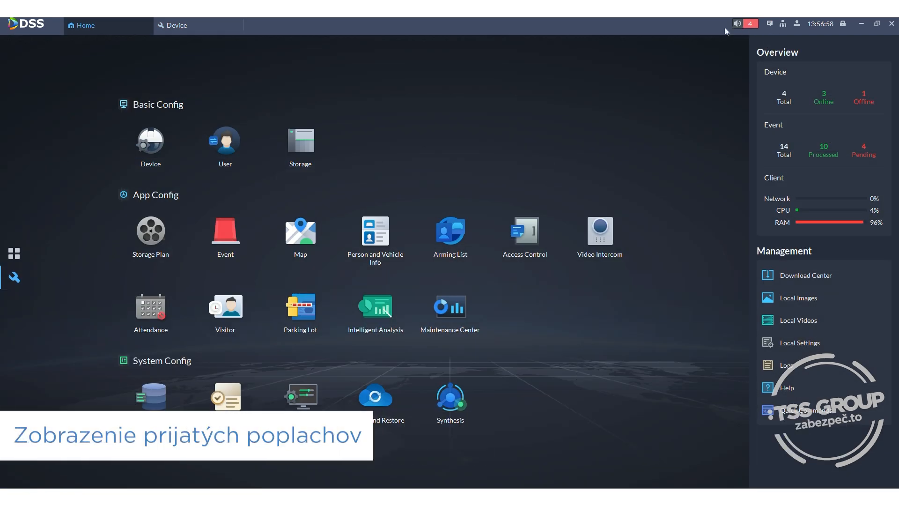
# Open the pending real-time alarms and acknowledge the BATTERY OK, Device Low Battery, RESTORE AC and LOSS AC alarms from Satel TSS.
pyautogui.click(752, 26)
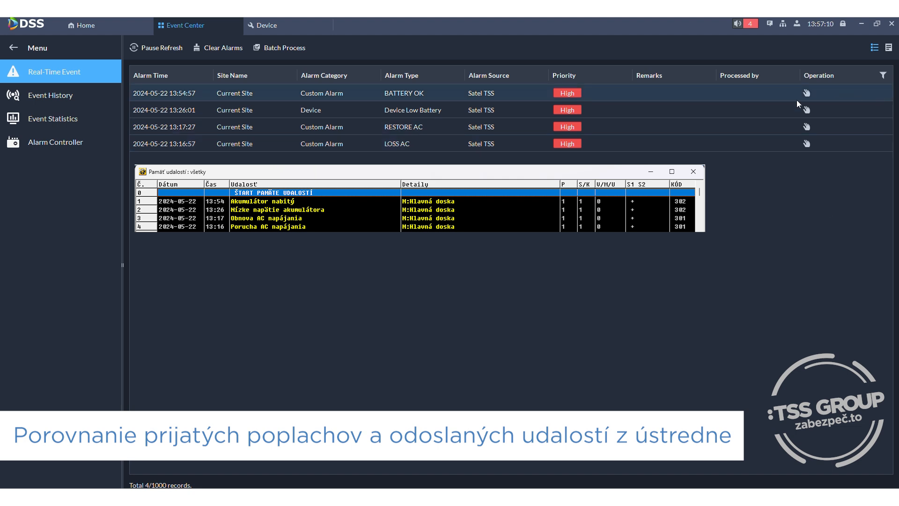
pyautogui.click(807, 93)
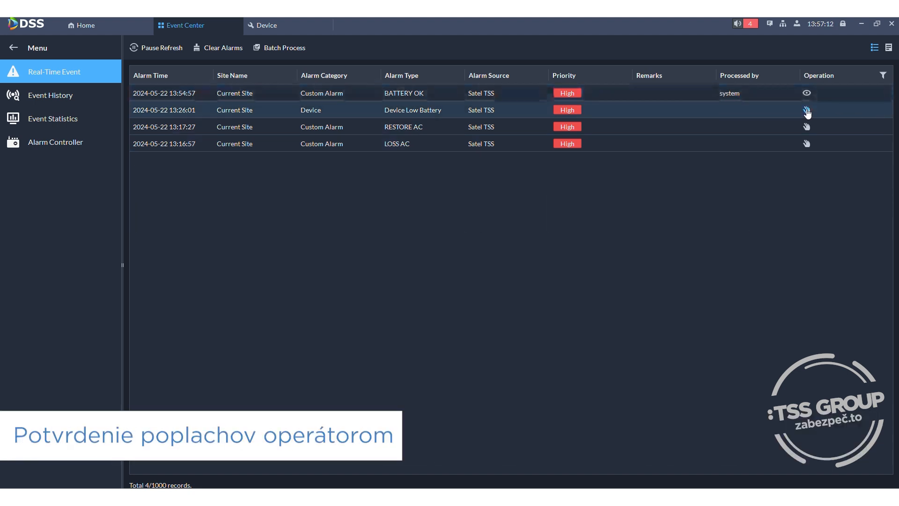
pyautogui.click(807, 110)
pyautogui.click(806, 127)
pyautogui.click(808, 144)
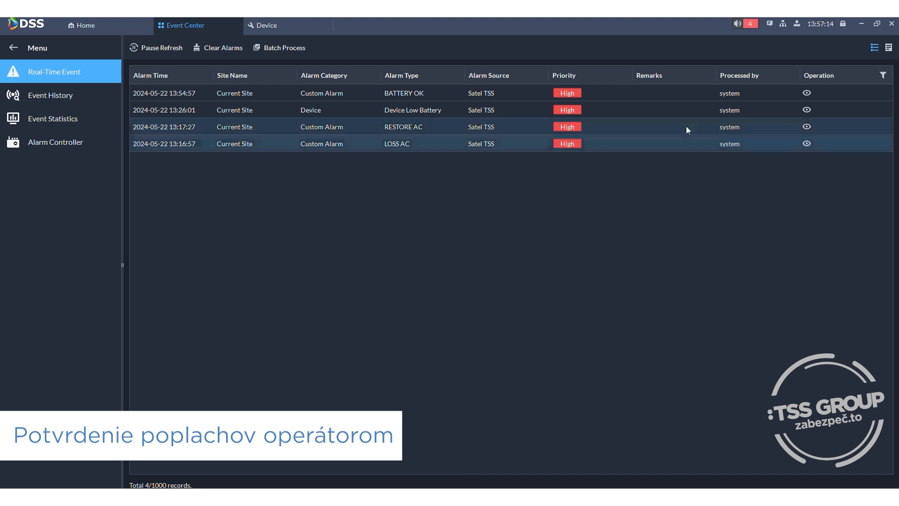
# Process each of the four acknowledged Satel TSS alarms as "Confirm as Alarm" and close the Event Center.
pyautogui.doubleClick(617, 92)
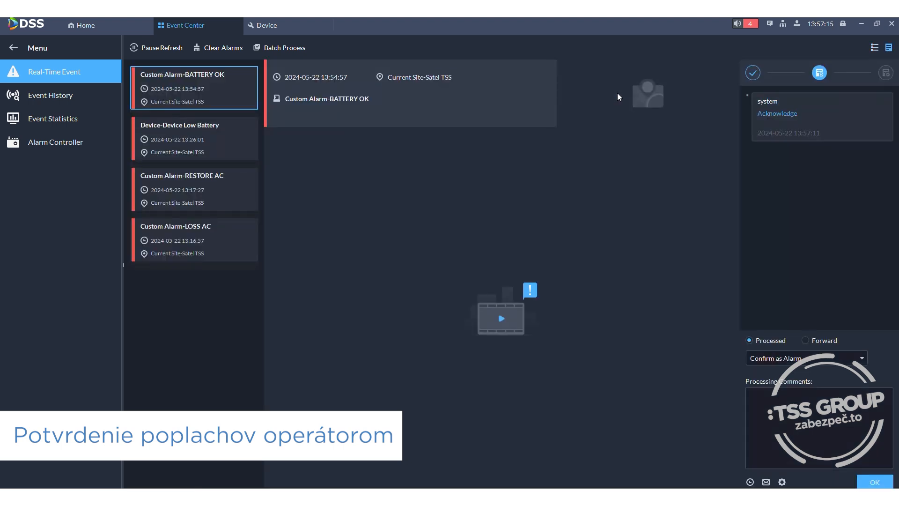
pyautogui.click(866, 485)
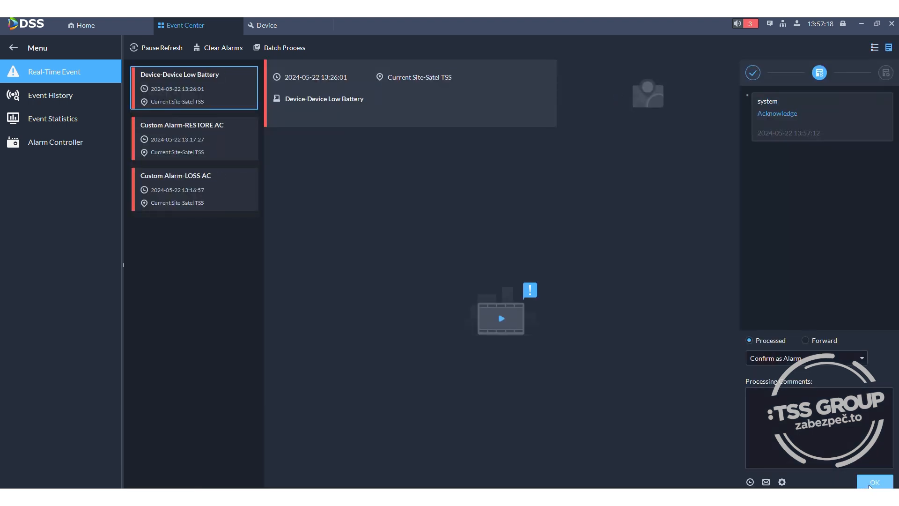
pyautogui.click(872, 482)
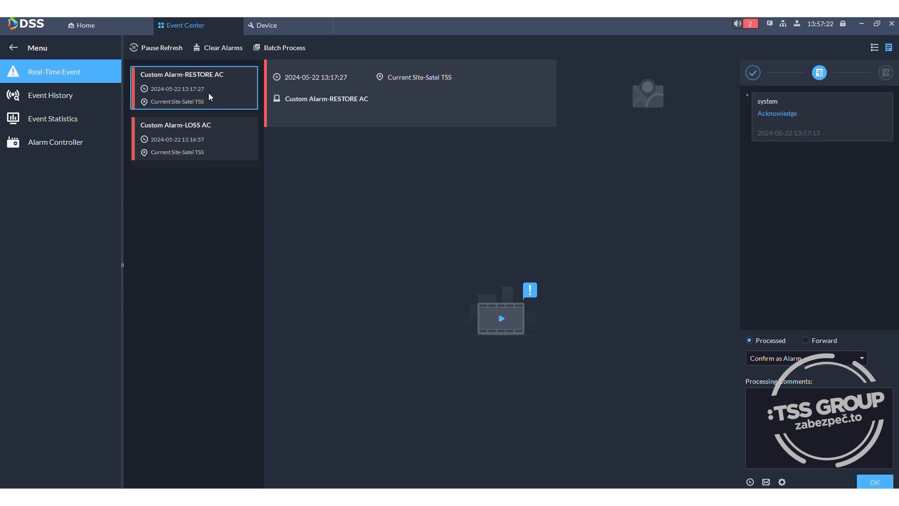
pyautogui.click(874, 483)
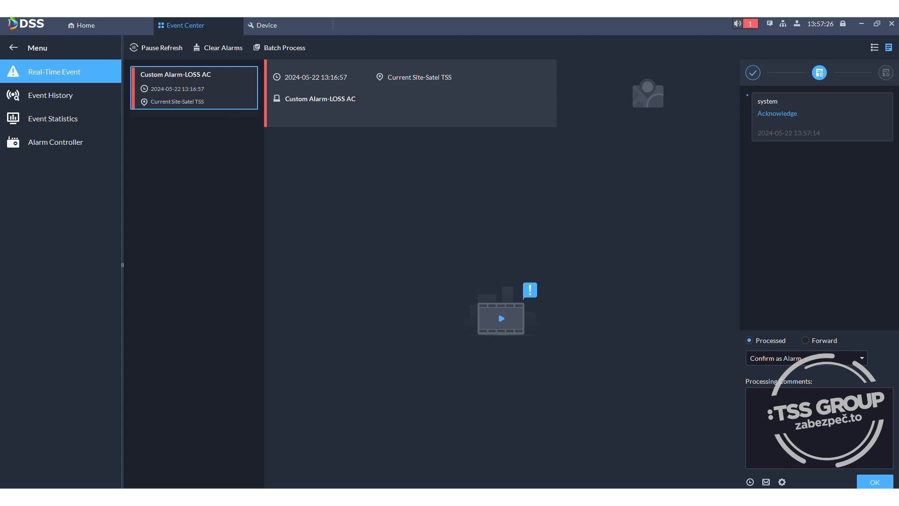
pyautogui.click(875, 483)
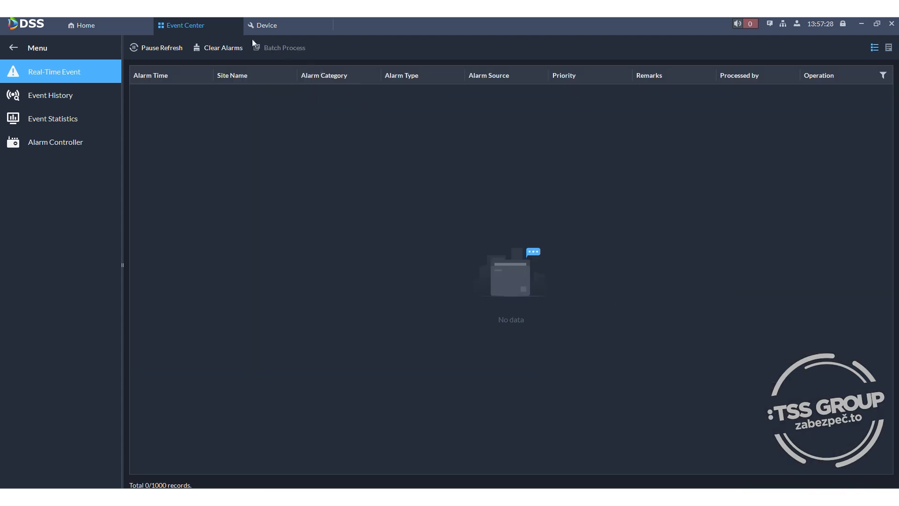
pyautogui.click(235, 25)
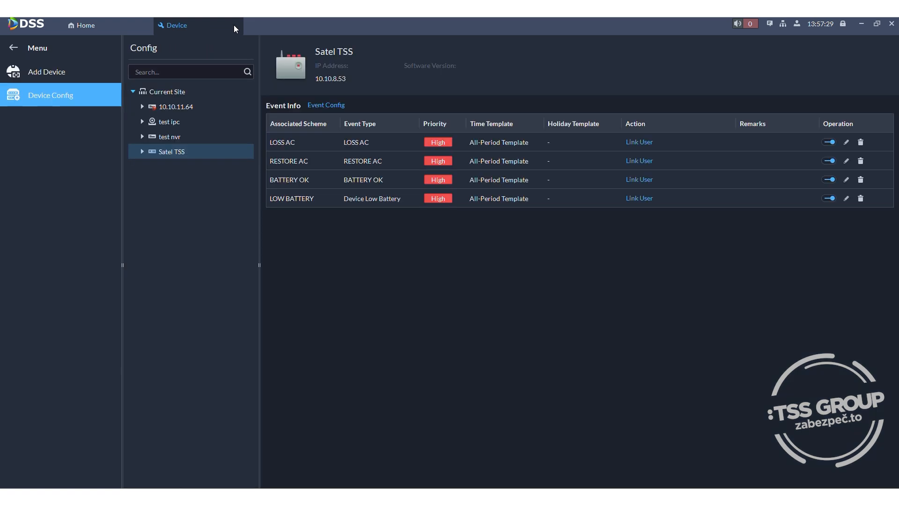
# Reopen the Event Center, review the event history for the current site, and return to the real-time events.
pyautogui.click(108, 23)
pyautogui.click(14, 253)
pyautogui.click(300, 174)
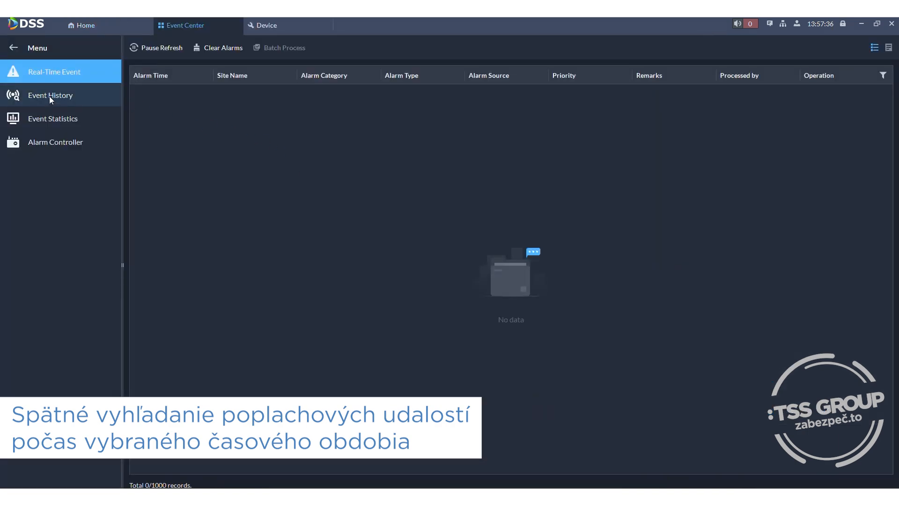
pyautogui.click(49, 96)
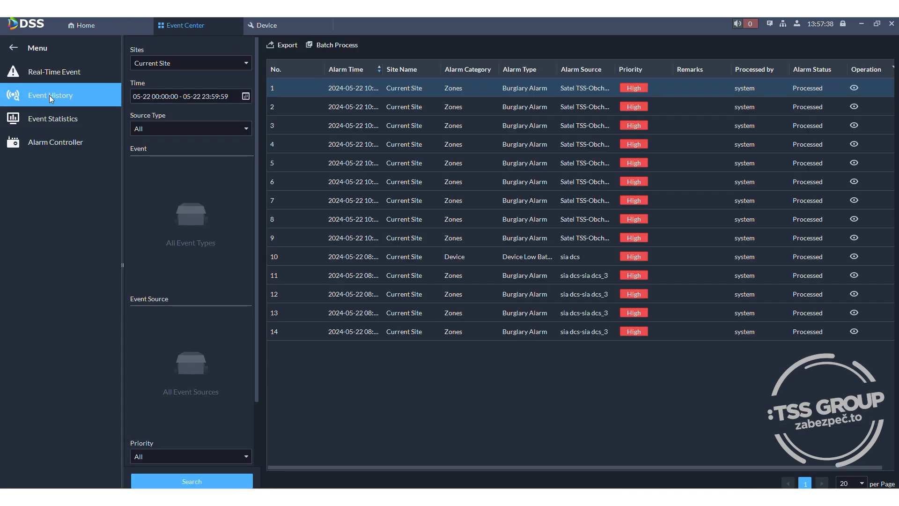
pyautogui.click(46, 70)
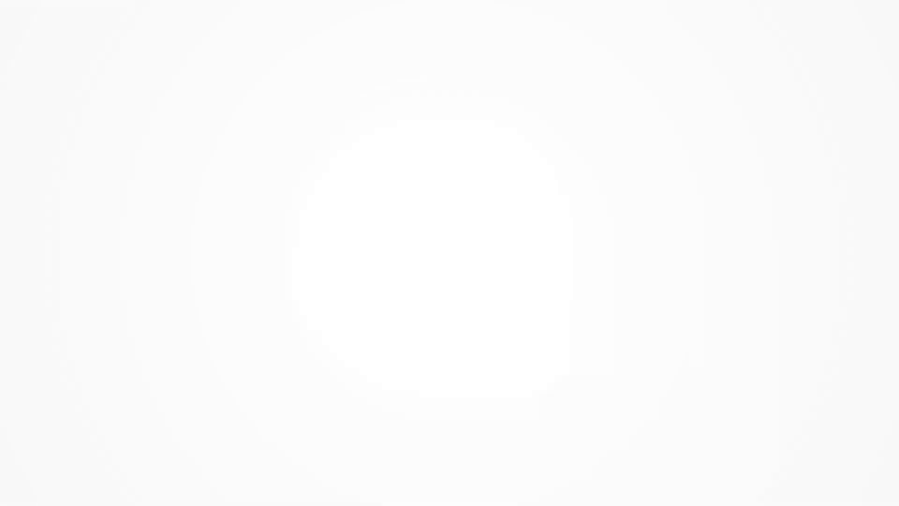